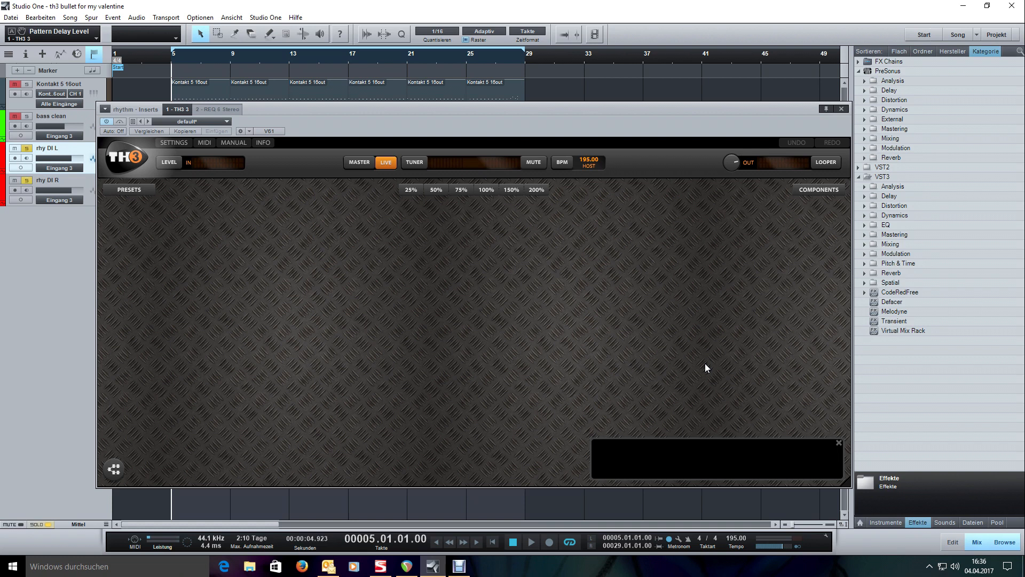
- Add the Randall T2 Boost amp to the empty rig together with its matching 4x12 Randall XL cabinet
{"action": "left_click", "coordinate": [805, 191]}
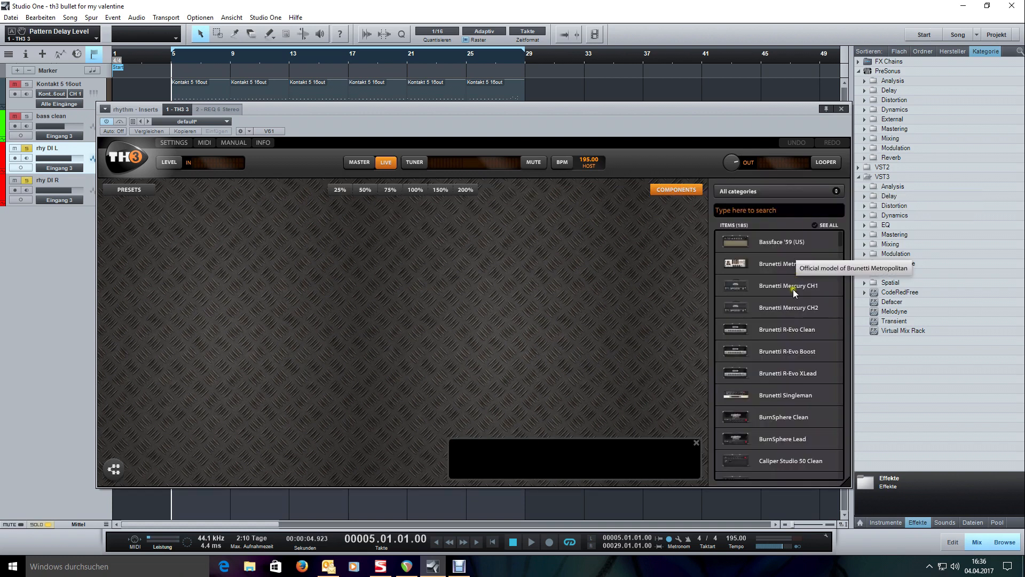
{"action": "scroll", "coordinate": [780, 320], "scroll_direction": "down", "scroll_amount": 10}
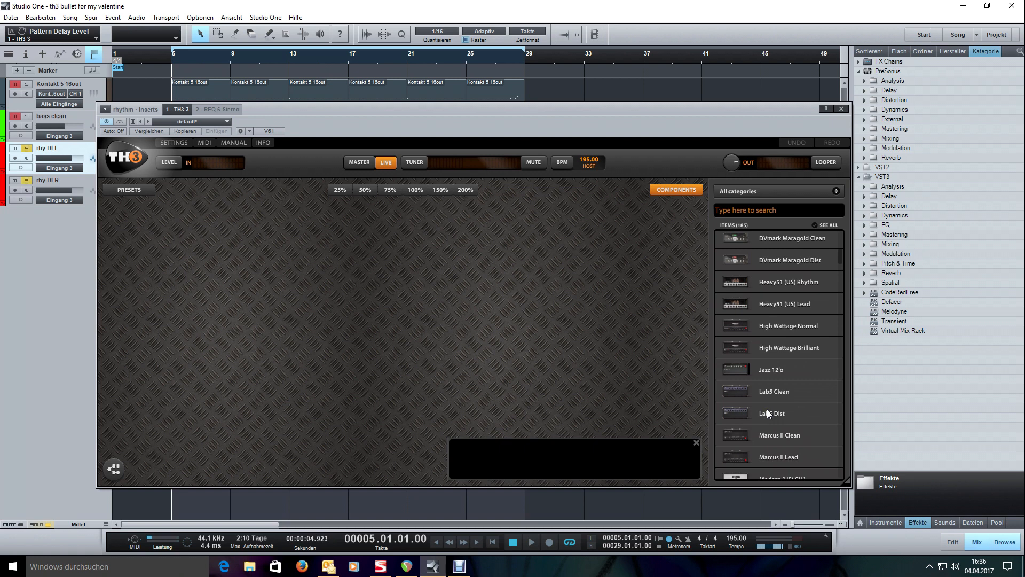
{"action": "scroll", "coordinate": [767, 409], "scroll_direction": "down", "scroll_amount": 3}
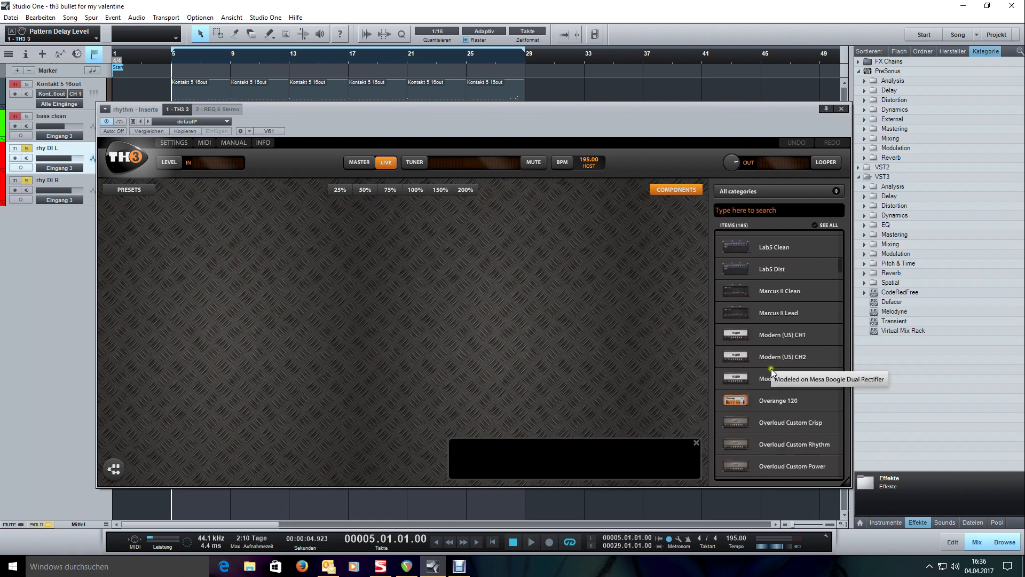
{"action": "scroll", "coordinate": [769, 366], "scroll_direction": "up", "scroll_amount": 1}
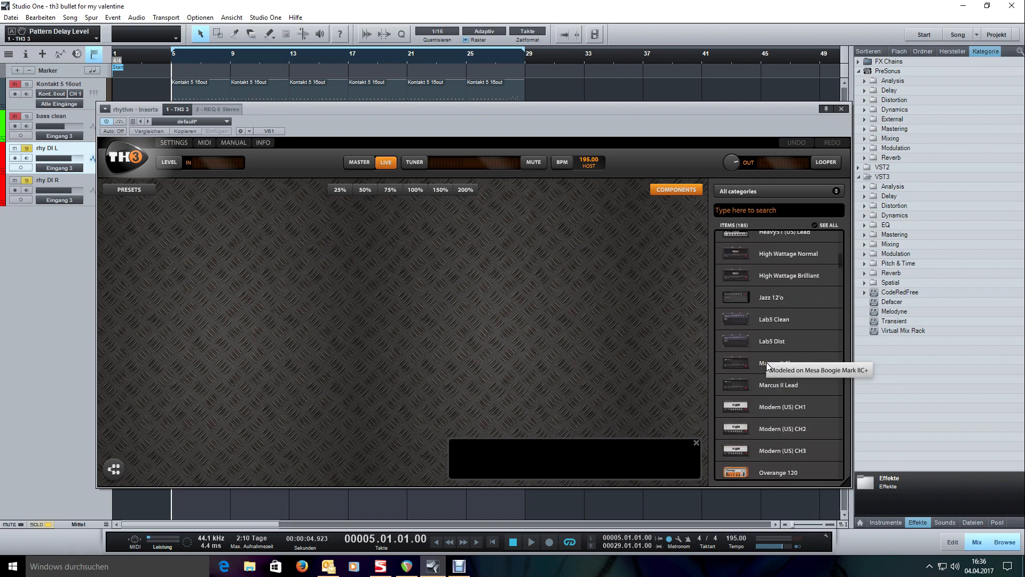
{"action": "scroll", "coordinate": [766, 362], "scroll_direction": "down", "scroll_amount": 6}
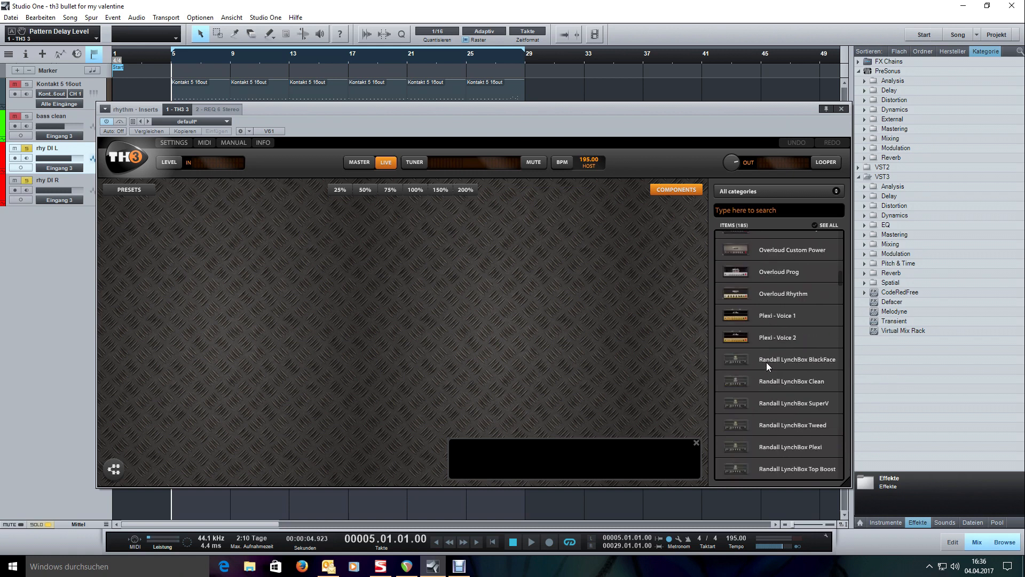
{"action": "scroll", "coordinate": [767, 362], "scroll_direction": "up", "scroll_amount": 1}
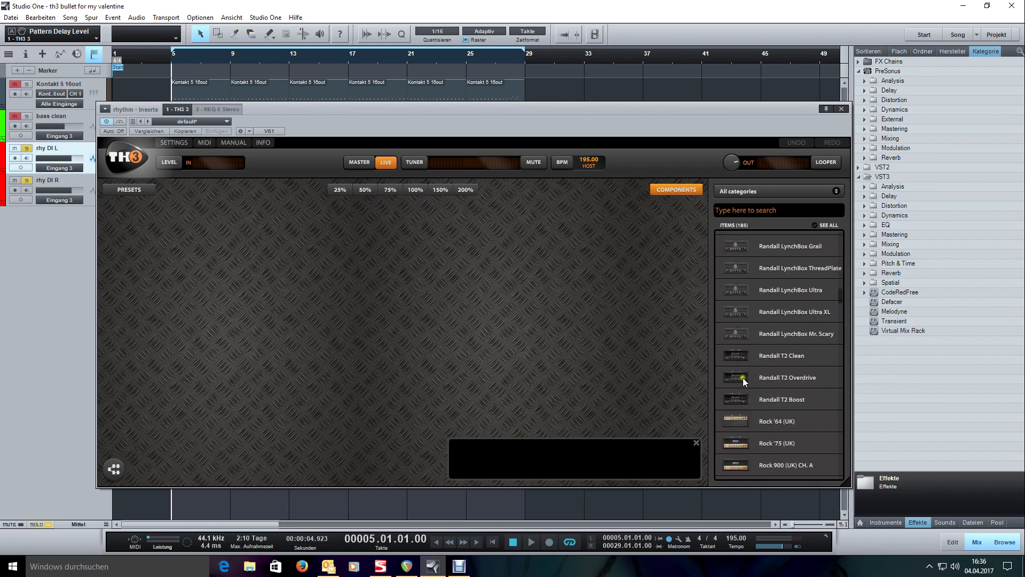
{"action": "left_click_drag", "start_coordinate": [766, 399], "coordinate": [459, 355]}
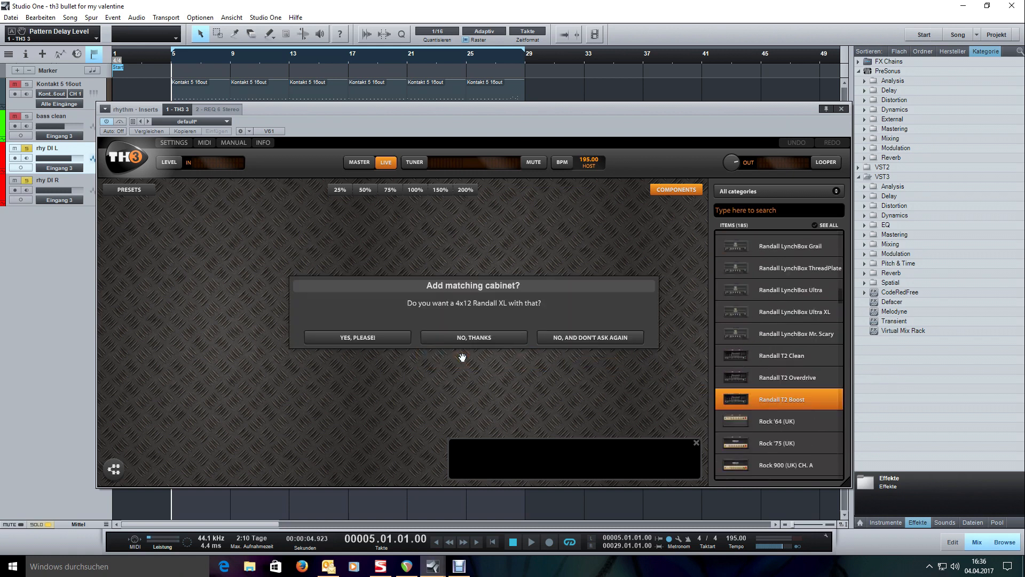
{"action": "left_click", "coordinate": [392, 334]}
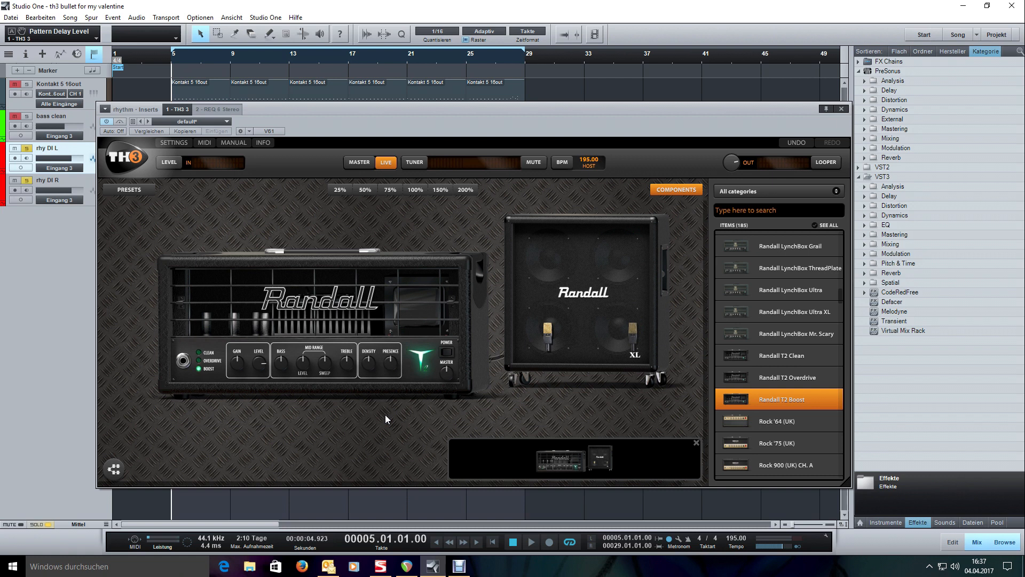
- Change microphone A on the Randall XL cabinet to American57 [D]
{"action": "left_click_drag", "start_coordinate": [397, 416], "coordinate": [408, 421]}
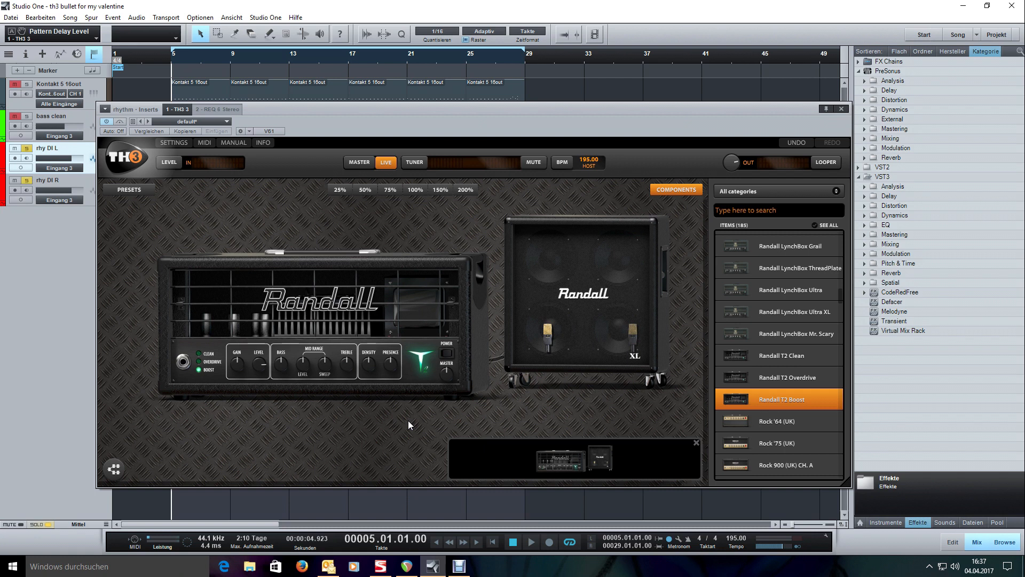
{"action": "left_click", "coordinate": [599, 277]}
{"action": "left_click", "coordinate": [547, 336]}
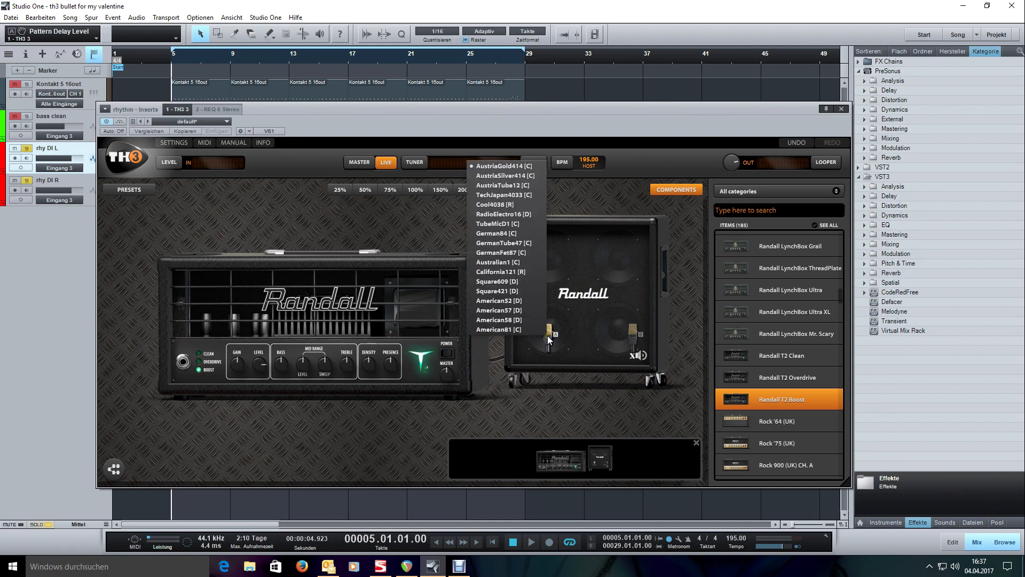
{"action": "left_click", "coordinate": [534, 310]}
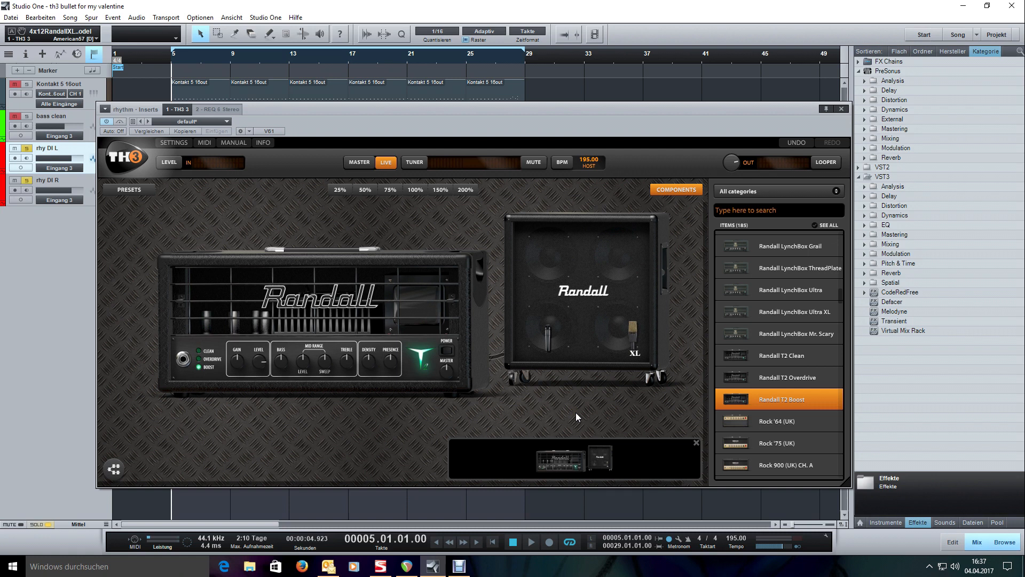
{"action": "mouse_move", "coordinate": [582, 400]}
{"action": "left_mouse_down"}
{"action": "mouse_move", "coordinate": [562, 397]}
{"action": "mouse_move", "coordinate": [577, 399]}
{"action": "left_mouse_up"}
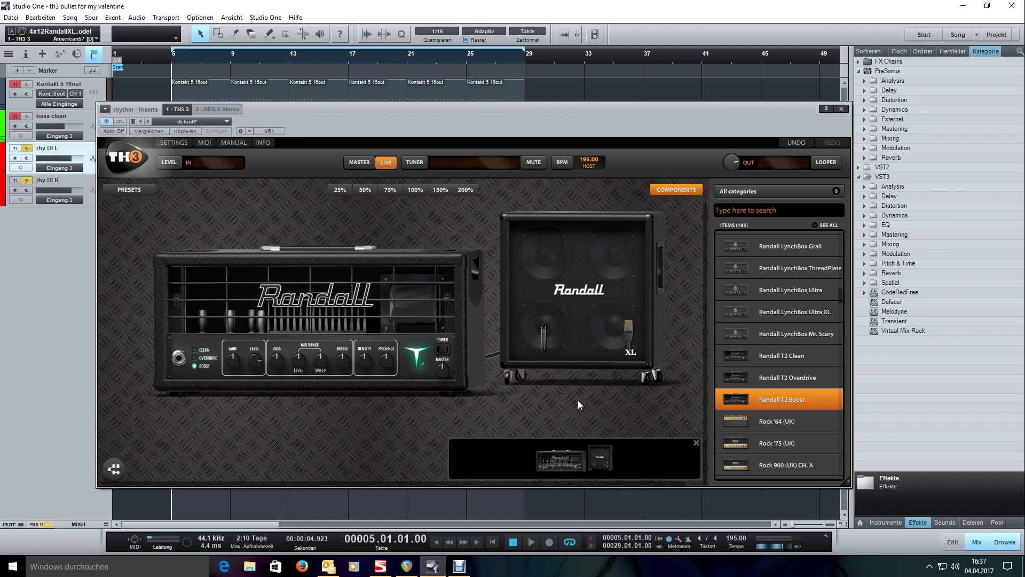
{"action": "mouse_move", "coordinate": [508, 288]}
{"action": "mouse_move", "coordinate": [549, 392]}
{"action": "left_mouse_down"}
{"action": "mouse_move", "coordinate": [598, 393]}
{"action": "mouse_move", "coordinate": [550, 405]}
{"action": "left_mouse_up"}
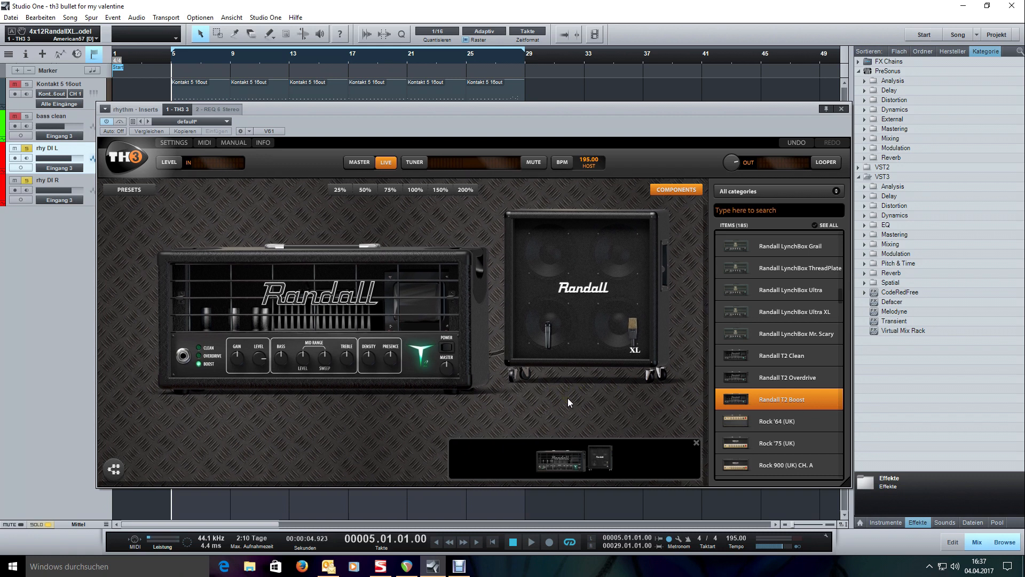
{"action": "left_click", "coordinate": [735, 191]}
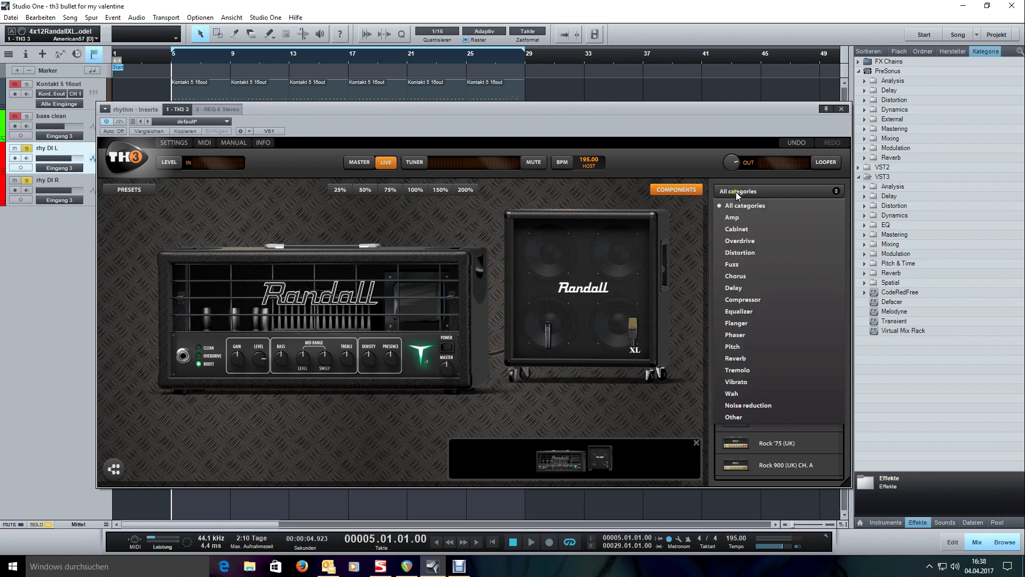
{"action": "left_click", "coordinate": [418, 236]}
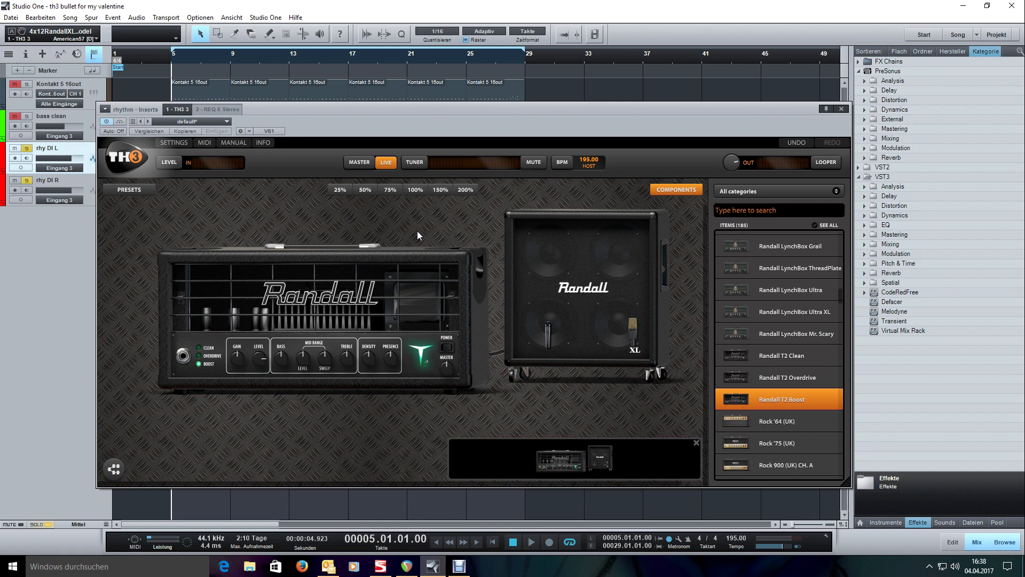
- Uncover the track lanes, play the song from bar 5 to audition the amp tone, and move the plug-in window back
{"action": "left_click_drag", "start_coordinate": [437, 126], "coordinate": [450, 240]}
{"action": "key", "text": "space"}
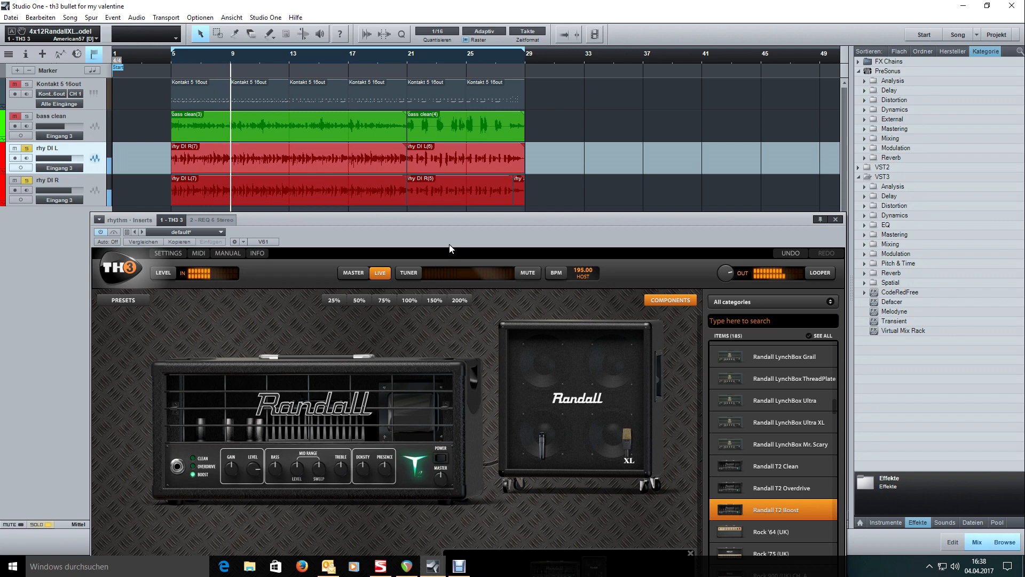
{"action": "left_click_drag", "start_coordinate": [450, 248], "coordinate": [458, 131]}
{"action": "key", "text": "space"}
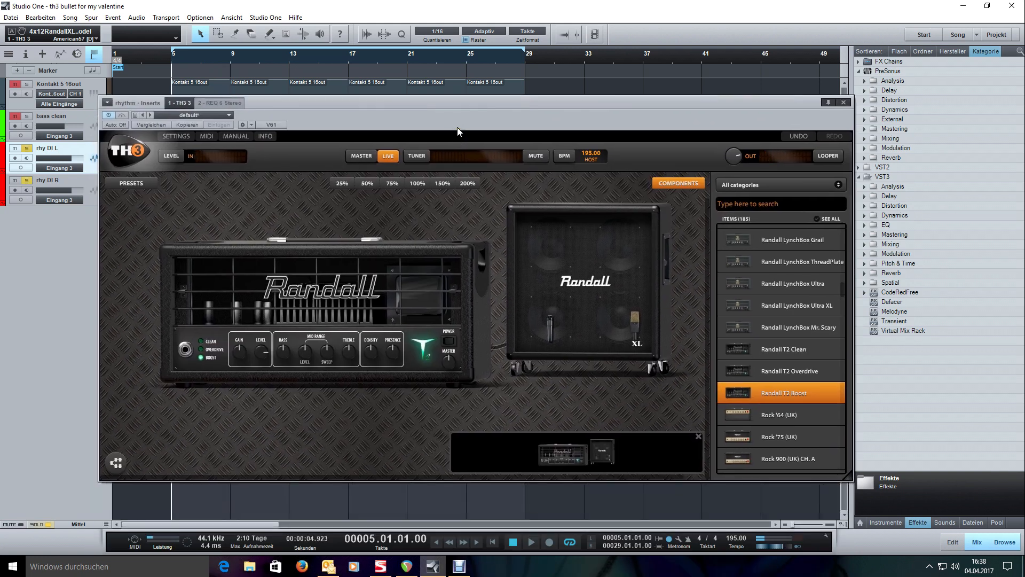
- Add the 7-Band GEQ pedal from the Equalizer category in front of the Randall amp
{"action": "left_click", "coordinate": [751, 190]}
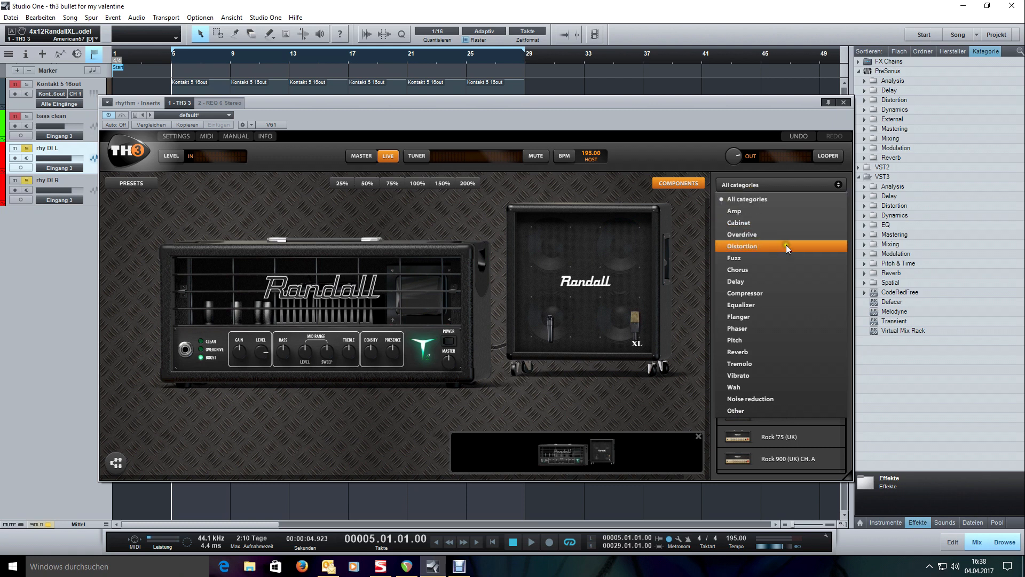
{"action": "left_click", "coordinate": [789, 304]}
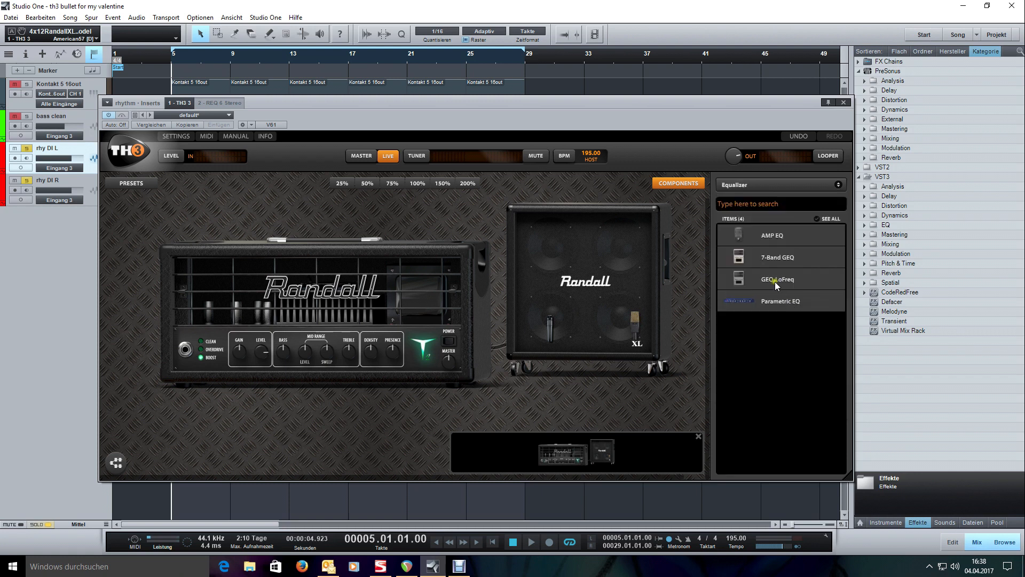
{"action": "left_click_drag", "start_coordinate": [769, 260], "coordinate": [156, 311]}
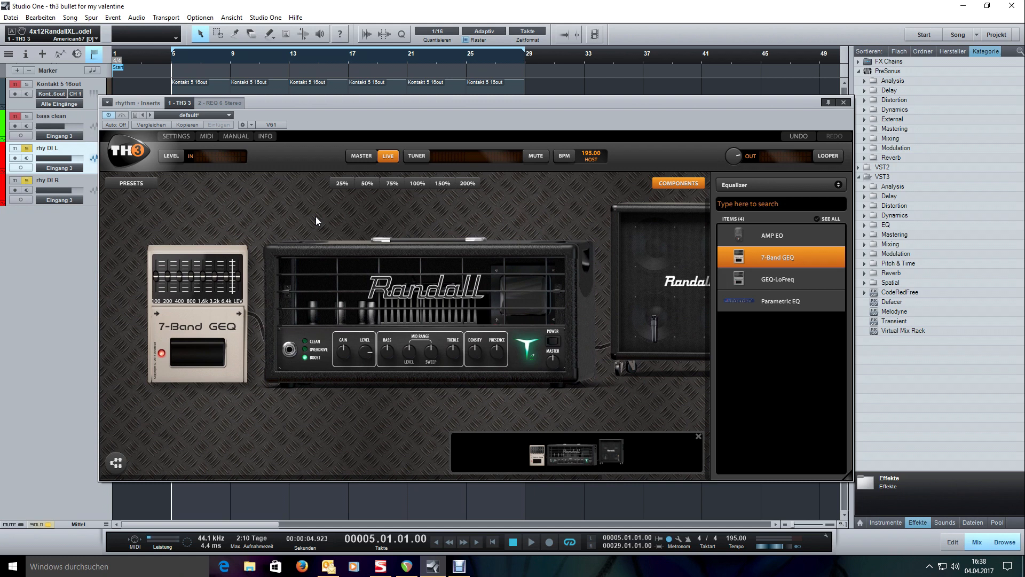
- Raise the Randall amp's Presence and Gain to 10.0 during playback, and audition the passage from bar 21
{"action": "key", "text": "space"}
{"action": "left_click_drag", "start_coordinate": [494, 353], "coordinate": [486, 271]}
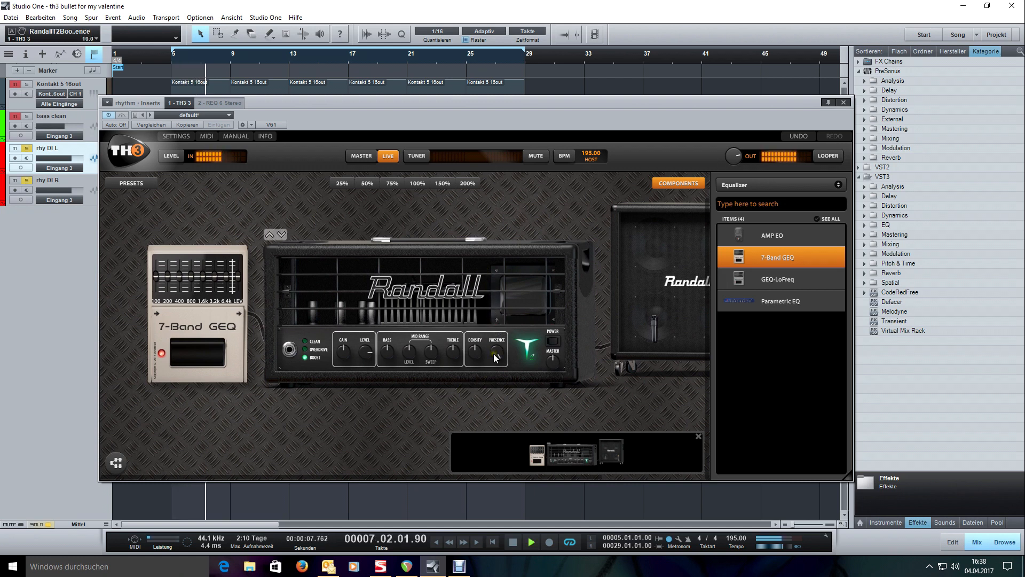
{"action": "left_click_drag", "start_coordinate": [345, 352], "coordinate": [334, 277]}
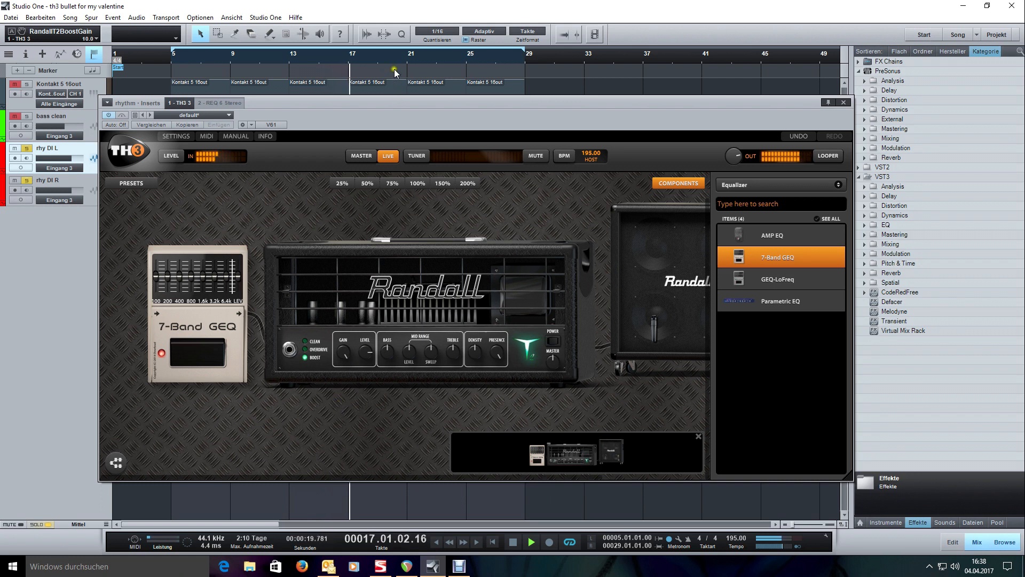
{"action": "left_click", "coordinate": [406, 57]}
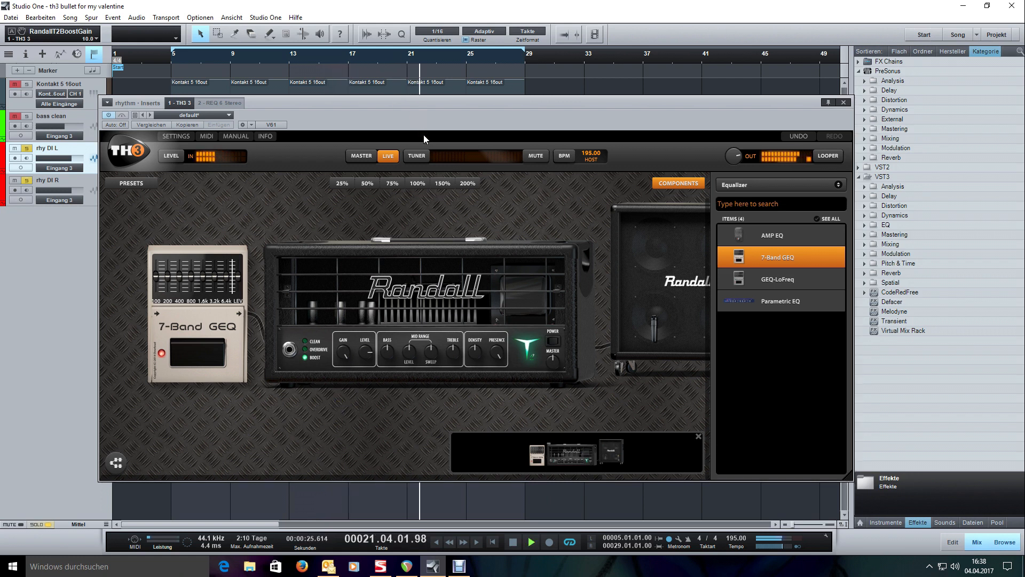
{"action": "key", "text": "space"}
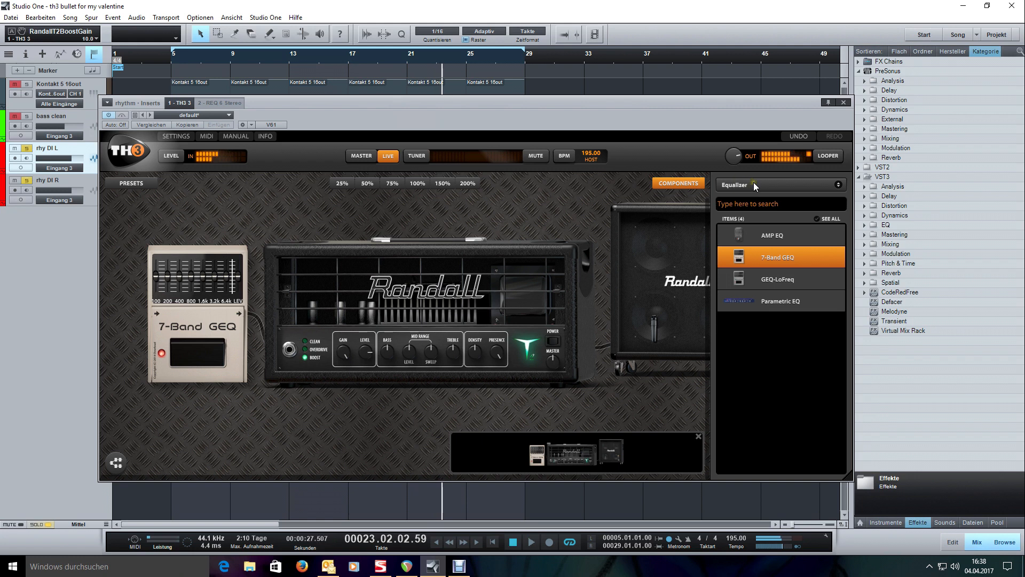
- Add the Gate Expander from the Noise reduction category in front of the 7-Band GEQ
{"action": "left_click", "coordinate": [754, 183]}
{"action": "left_click", "coordinate": [757, 398]}
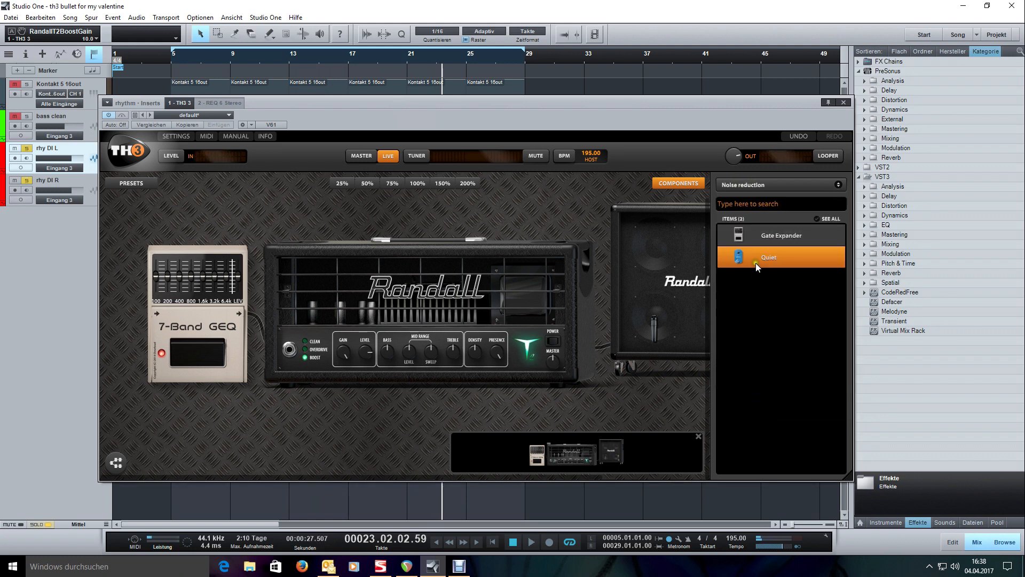
{"action": "left_click_drag", "start_coordinate": [773, 238], "coordinate": [132, 303]}
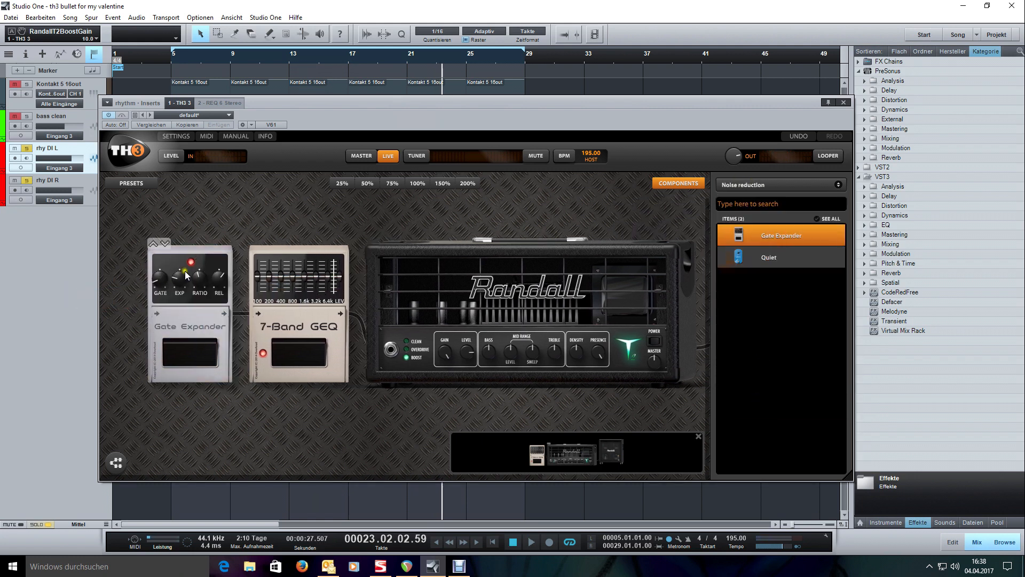
- Set the Gate Expander's release to 0.120 and its gate to -53.0, audition the result, and return to bar 5
{"action": "left_click_drag", "start_coordinate": [219, 273], "coordinate": [217, 322]}
{"action": "left_click", "coordinate": [162, 273]}
{"action": "mouse_move", "coordinate": [164, 274]}
{"action": "left_mouse_down"}
{"action": "mouse_move", "coordinate": [165, 283]}
{"action": "mouse_move", "coordinate": [165, 265]}
{"action": "mouse_move", "coordinate": [167, 285]}
{"action": "left_mouse_up"}
{"action": "key", "text": "space"}
{"action": "mouse_move", "coordinate": [168, 282]}
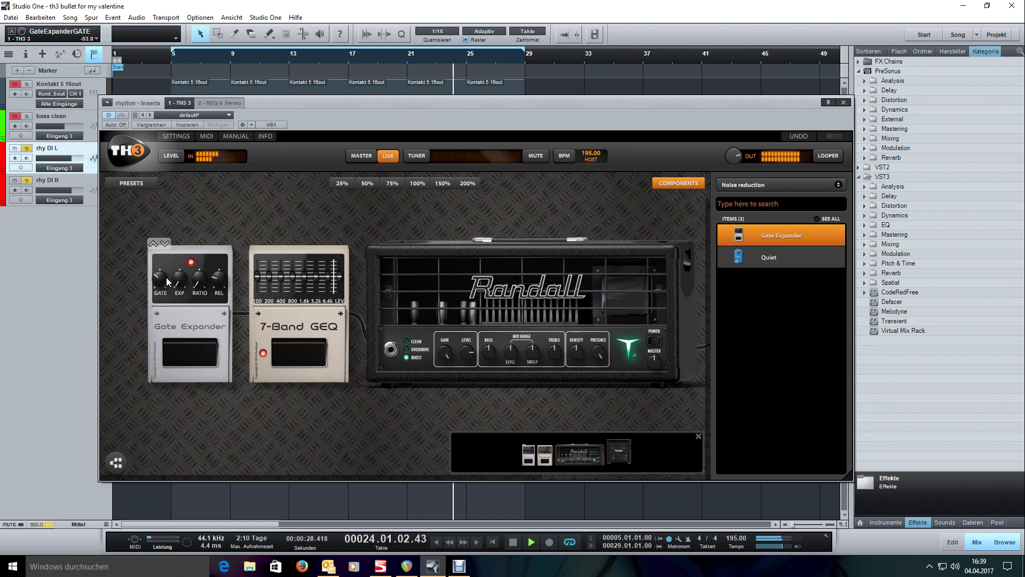
{"action": "left_click", "coordinate": [217, 281]}
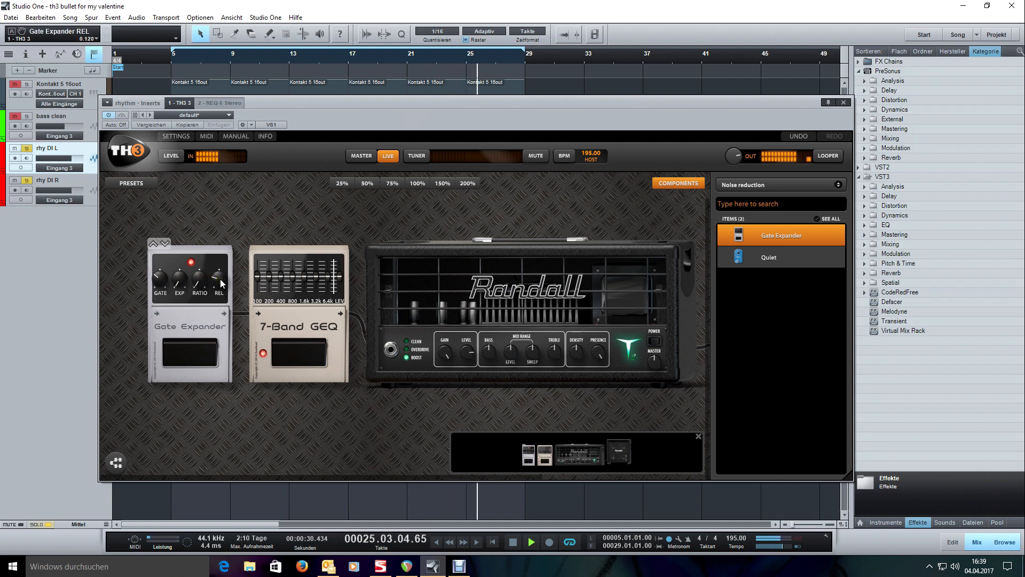
{"action": "mouse_move", "coordinate": [386, 222]}
{"action": "left_mouse_down"}
{"action": "mouse_move", "coordinate": [299, 213]}
{"action": "mouse_move", "coordinate": [390, 219]}
{"action": "left_mouse_up"}
{"action": "key", "text": "space"}
{"action": "key", "text": "KP_1"}
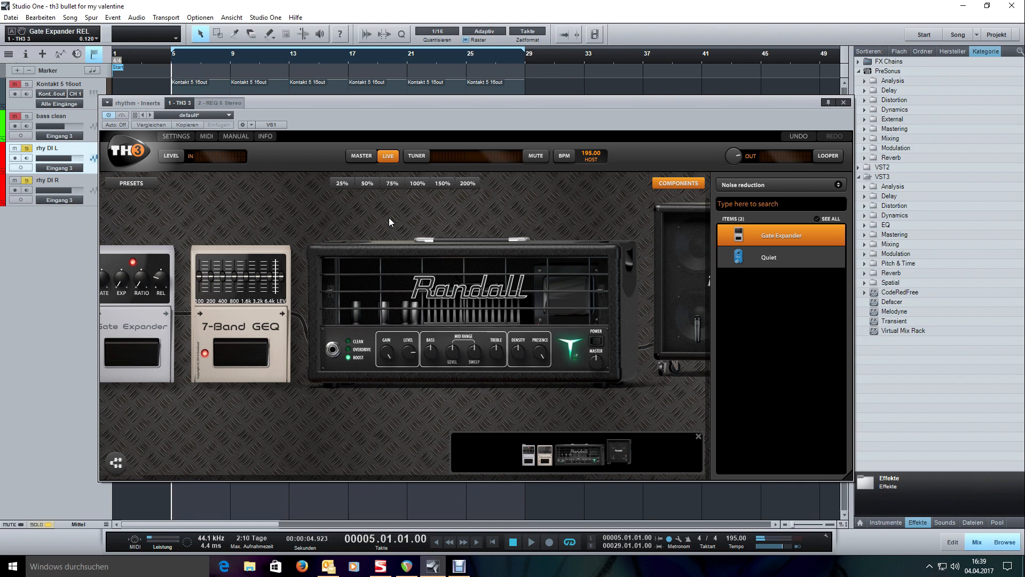
- Lower the 200 Hz band of the 7-Band GEQ to -6.0 while the song plays
{"action": "left_click_drag", "start_coordinate": [341, 225], "coordinate": [366, 214]}
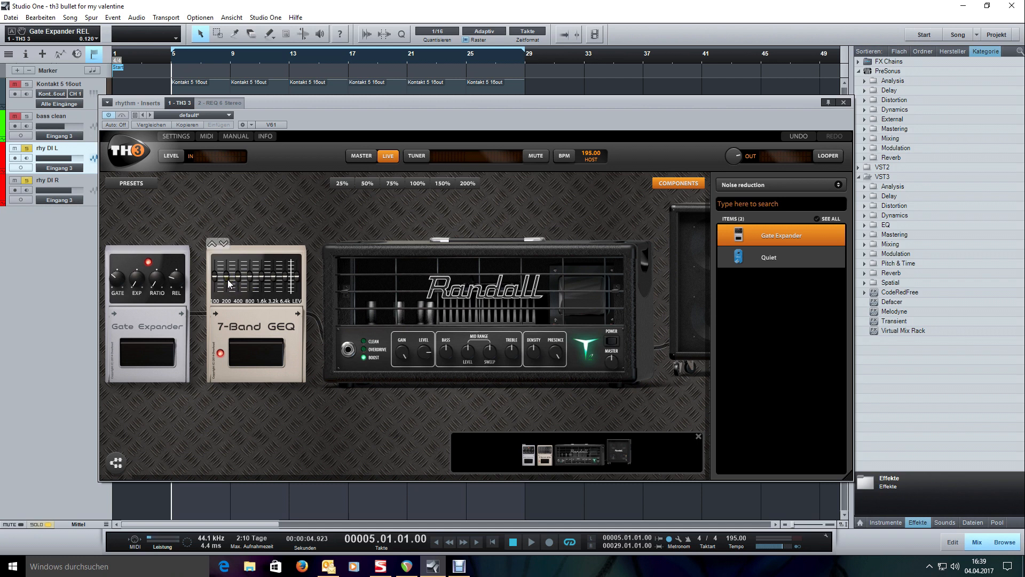
{"action": "key", "text": "space"}
{"action": "mouse_move", "coordinate": [230, 278]}
{"action": "left_mouse_down"}
{"action": "mouse_move", "coordinate": [223, 220]}
{"action": "mouse_move", "coordinate": [223, 297]}
{"action": "left_mouse_up"}
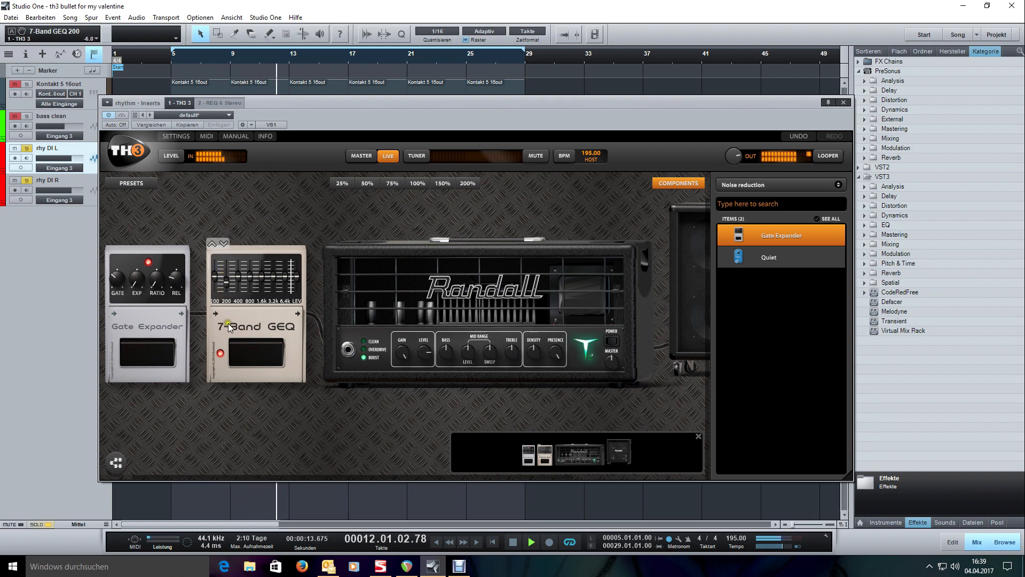
- Switch the 7-Band GEQ off and on again during playback to compare the sound, and return to bar 5
{"action": "left_click", "coordinate": [257, 349]}
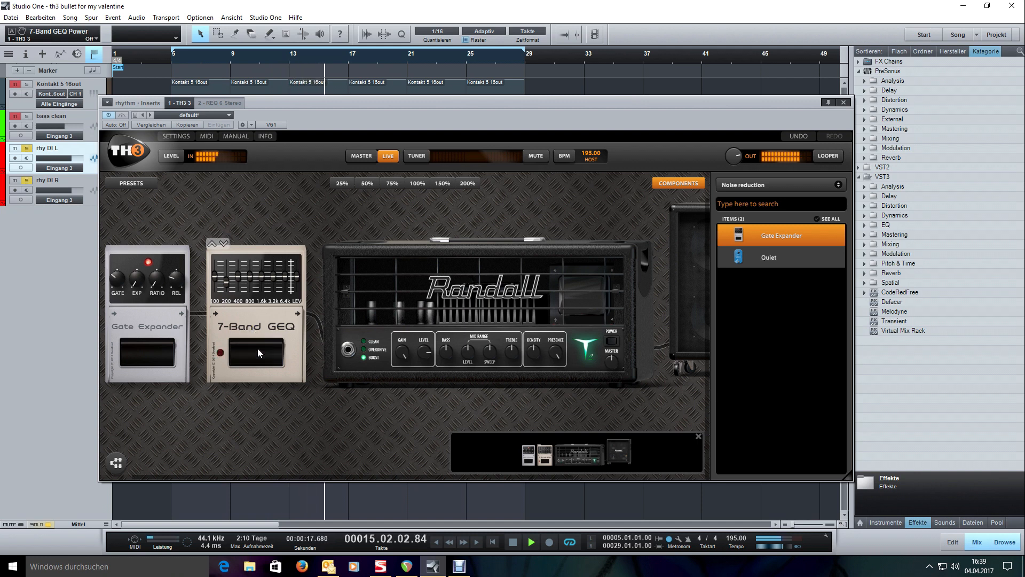
{"action": "left_click", "coordinate": [257, 348]}
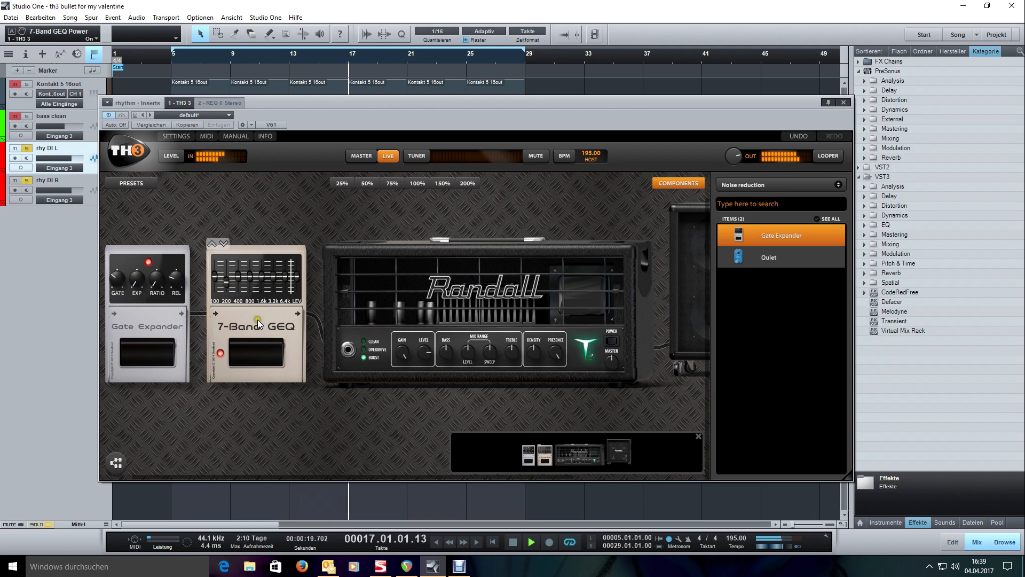
{"action": "key", "text": "space"}
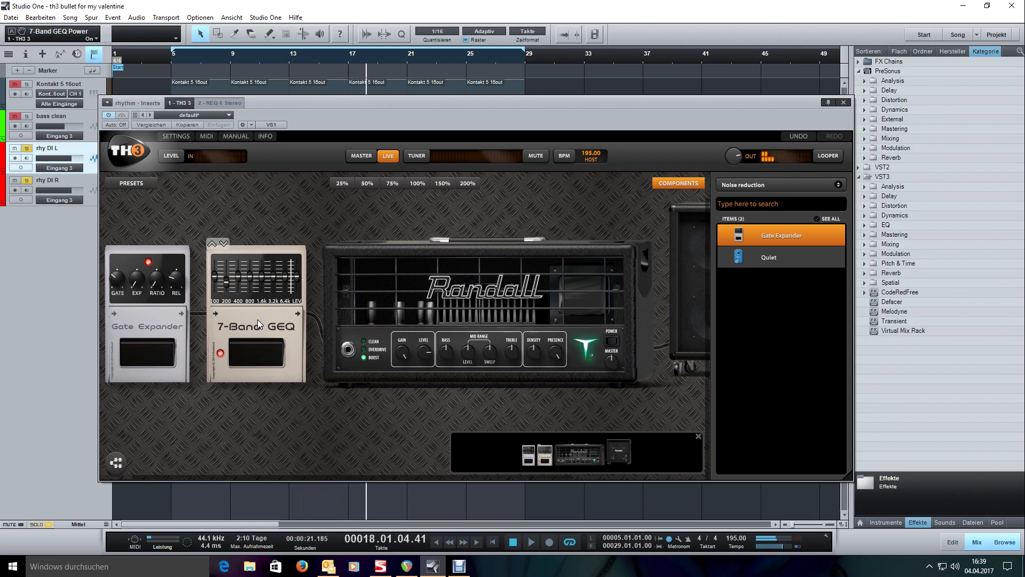
{"action": "key", "text": "KP_1"}
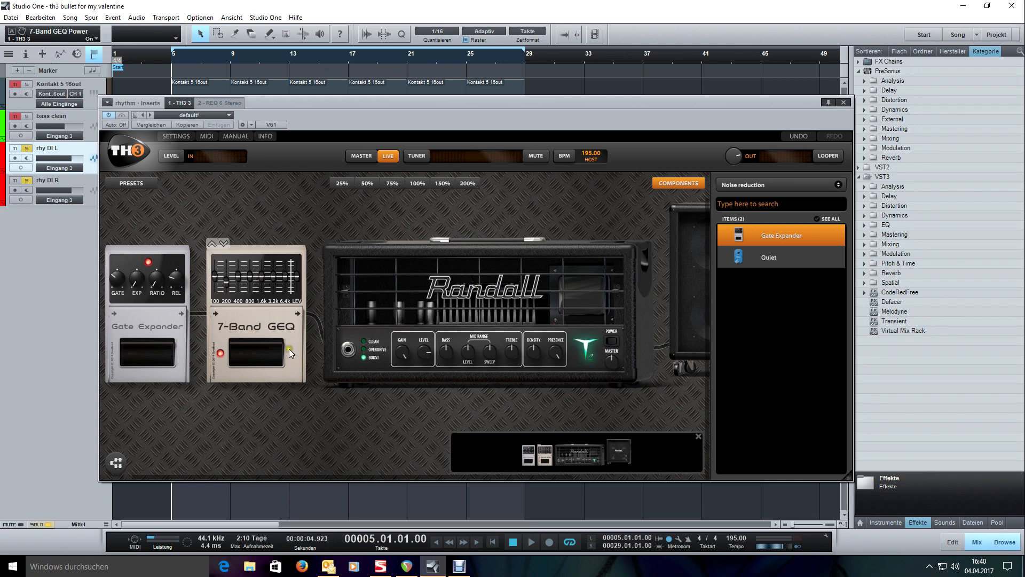
- Start playback and raise the 1.6 kHz band of the 7-Band GEQ to 5.7
{"action": "left_click_drag", "start_coordinate": [284, 325], "coordinate": [278, 323]}
{"action": "key", "text": "space"}
{"action": "mouse_move", "coordinate": [251, 277]}
{"action": "left_mouse_down"}
{"action": "mouse_move", "coordinate": [248, 225]}
{"action": "mouse_move", "coordinate": [258, 268]}
{"action": "mouse_move", "coordinate": [259, 227]}
{"action": "mouse_move", "coordinate": [255, 273]}
{"action": "mouse_move", "coordinate": [254, 261]}
{"action": "left_mouse_up"}
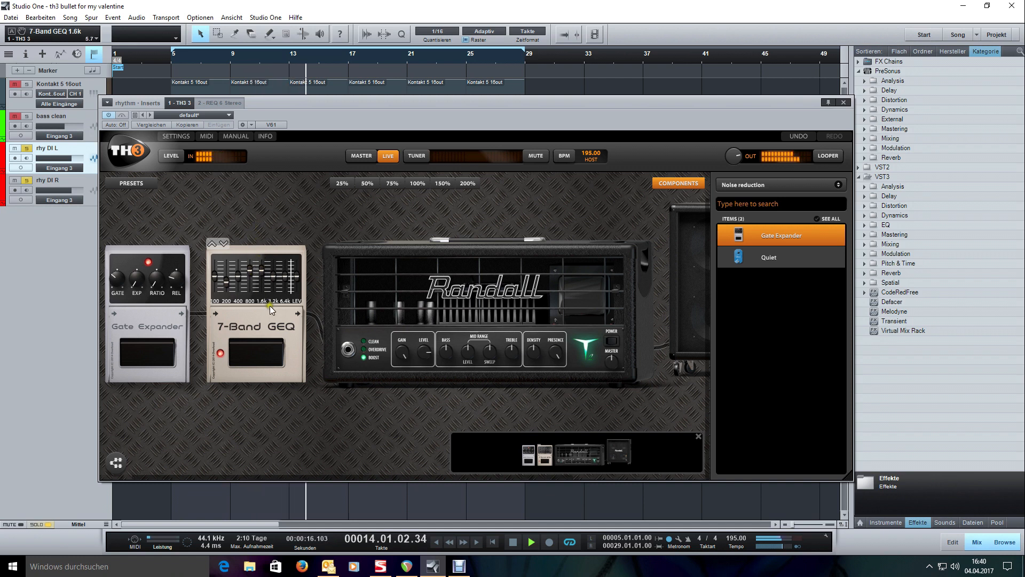
- Raise the boost channel gain of the Randall amp to about 8 while listening from bar 5
{"action": "left_click_drag", "start_coordinate": [365, 414], "coordinate": [325, 401]}
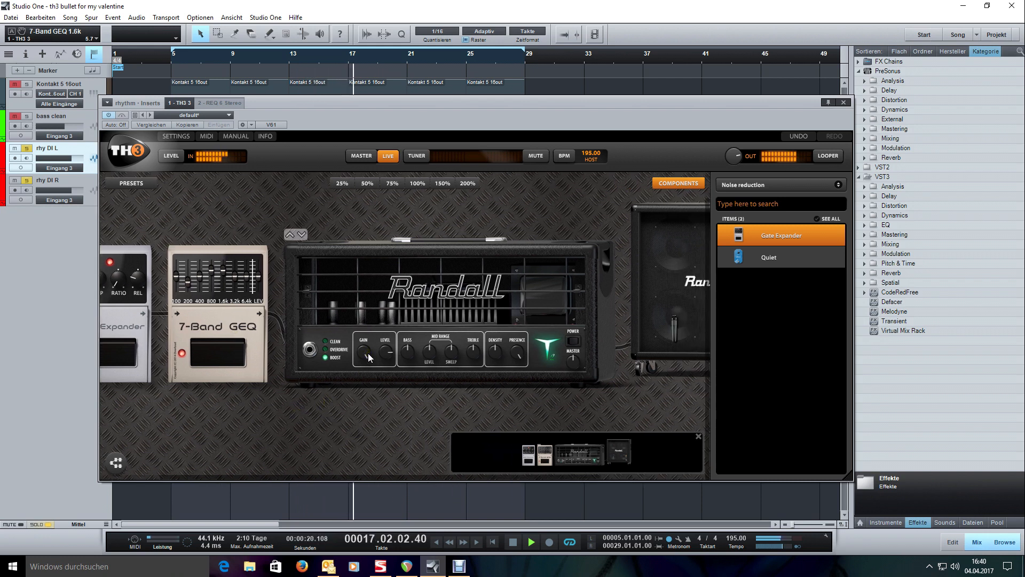
{"action": "left_click_drag", "start_coordinate": [368, 357], "coordinate": [364, 384]}
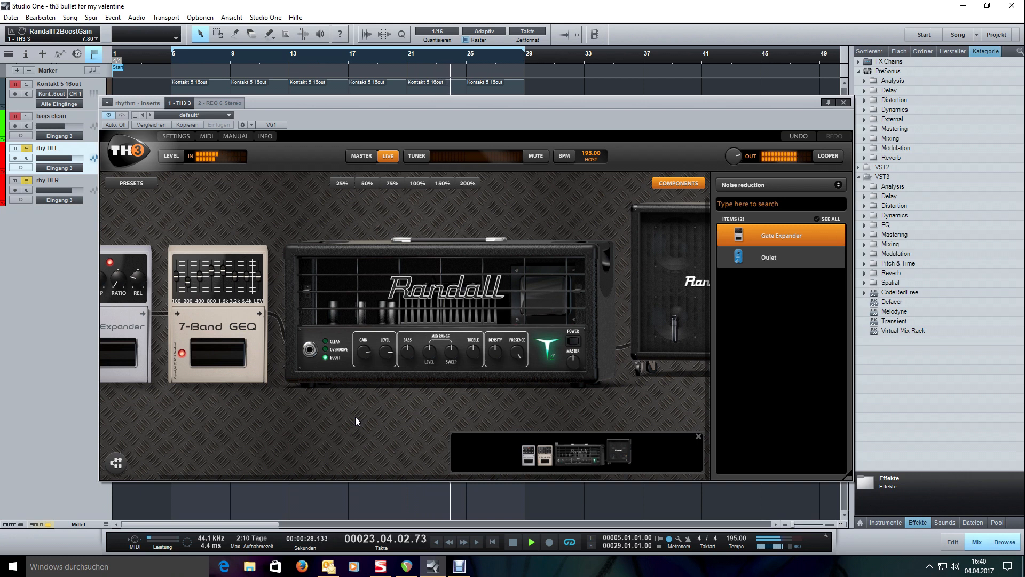
{"action": "key", "text": "space"}
{"action": "key", "text": "space"}
{"action": "scroll", "coordinate": [366, 357], "scroll_direction": "up", "scroll_amount": 1}
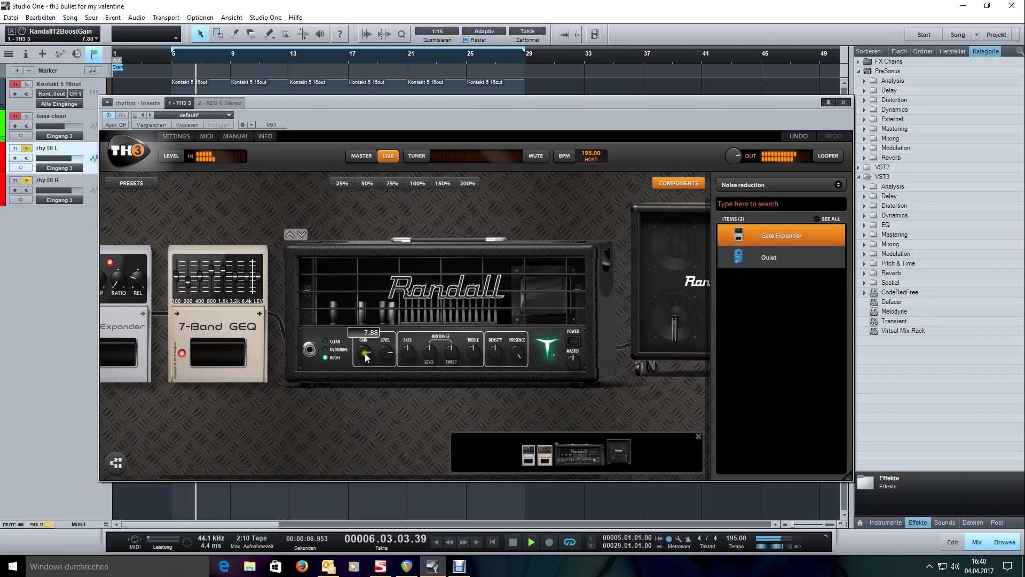
{"action": "scroll", "coordinate": [366, 357], "scroll_direction": "up", "scroll_amount": 2}
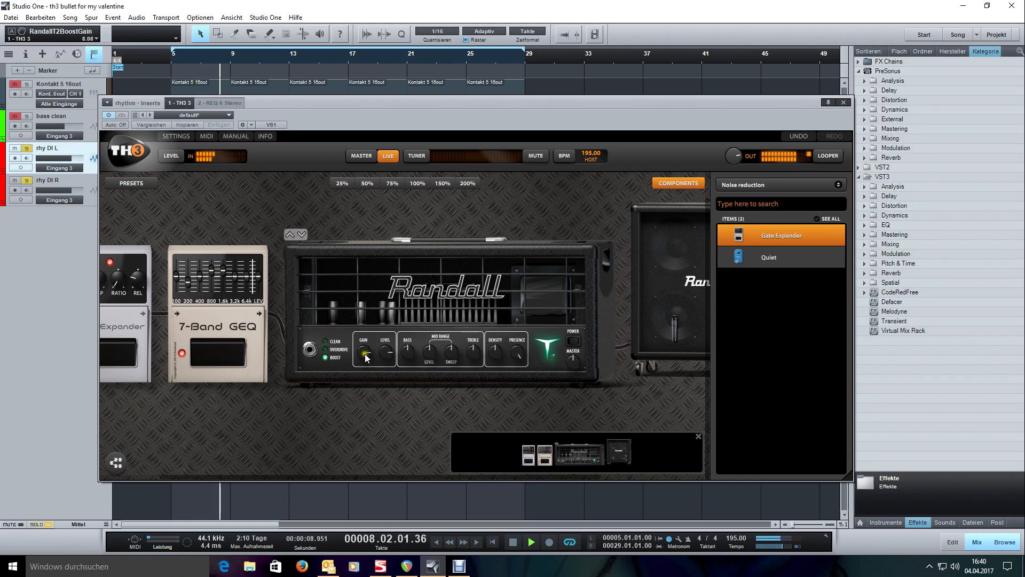
- Set the Randall amp's density to 7.00 during playback and stop the song
{"action": "left_click_drag", "start_coordinate": [494, 357], "coordinate": [493, 330]}
{"action": "left_click_drag", "start_coordinate": [458, 408], "coordinate": [437, 402]}
{"action": "key", "text": "space"}
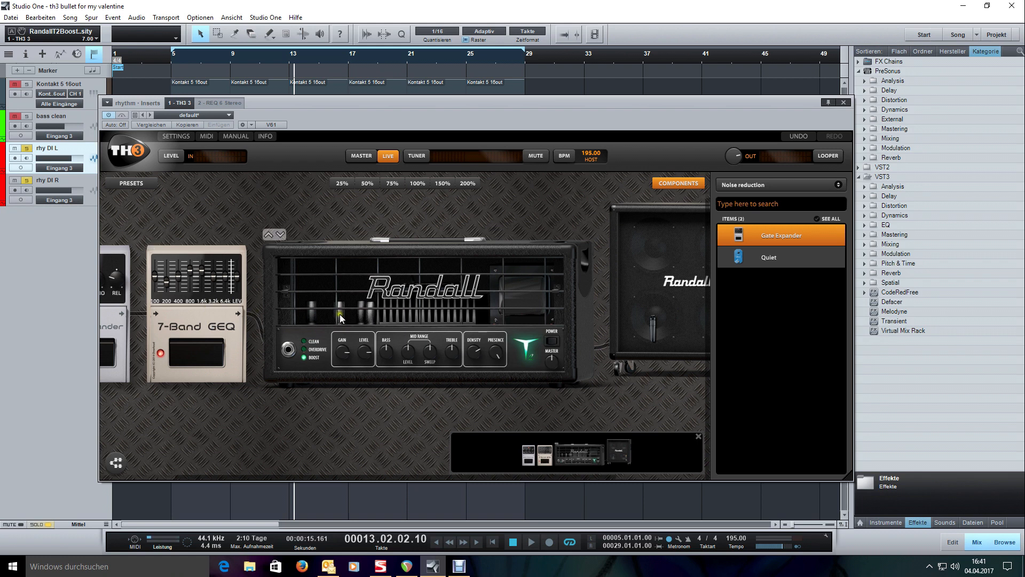
{"action": "left_click_drag", "start_coordinate": [425, 408], "coordinate": [413, 405]}
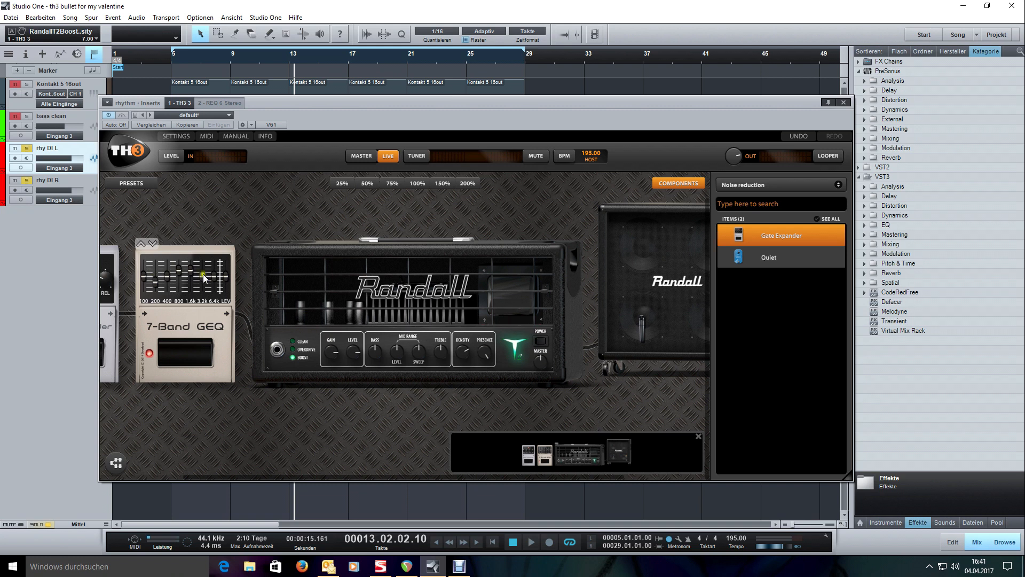
{"action": "left_click_drag", "start_coordinate": [421, 419], "coordinate": [408, 417]}
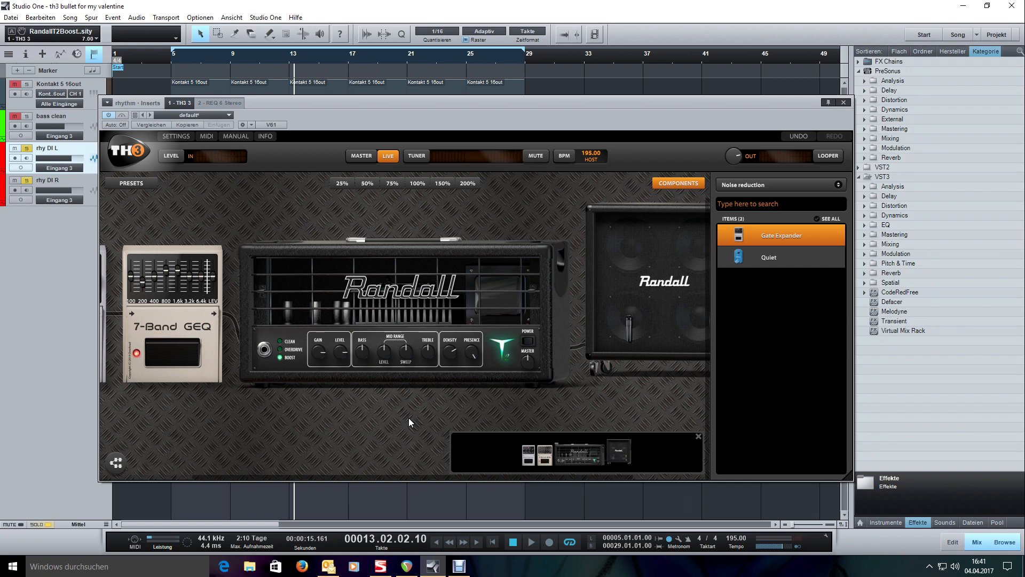
{"action": "mouse_move", "coordinate": [408, 417]}
{"action": "left_mouse_down"}
{"action": "mouse_move", "coordinate": [375, 409]}
{"action": "mouse_move", "coordinate": [411, 413]}
{"action": "left_mouse_up"}
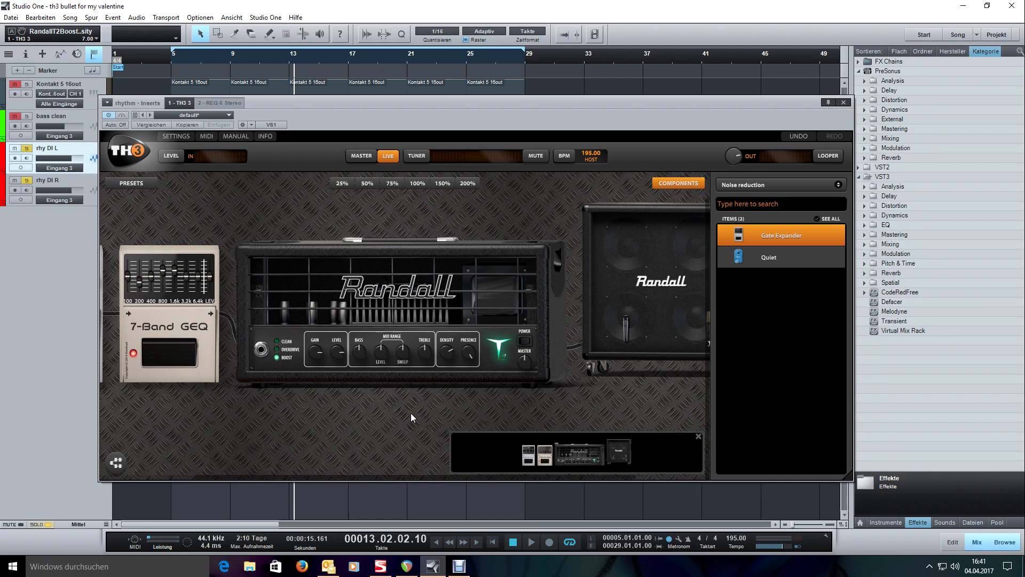
{"action": "left_click_drag", "start_coordinate": [411, 413], "coordinate": [434, 414]}
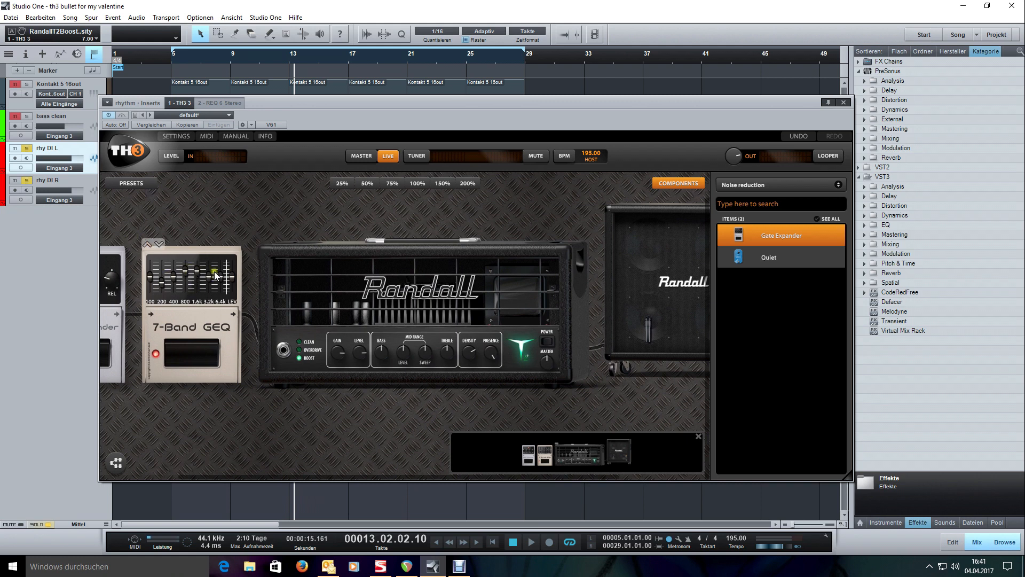
- Add three Parametric EQ units from the Equalizer category after the Randall cabinet and close the component browser
{"action": "left_click_drag", "start_coordinate": [402, 416], "coordinate": [319, 419]}
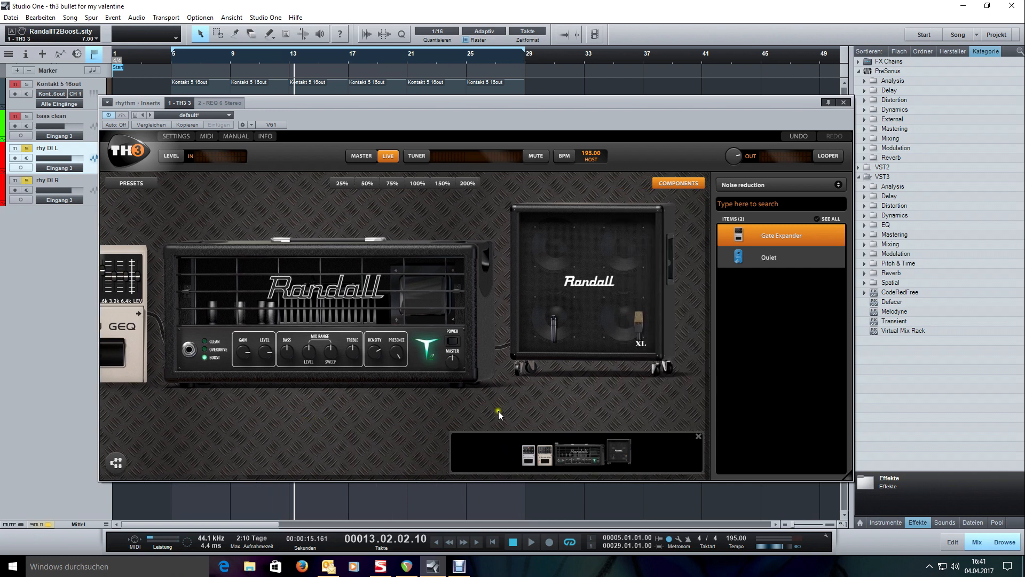
{"action": "left_click_drag", "start_coordinate": [499, 409], "coordinate": [437, 408]}
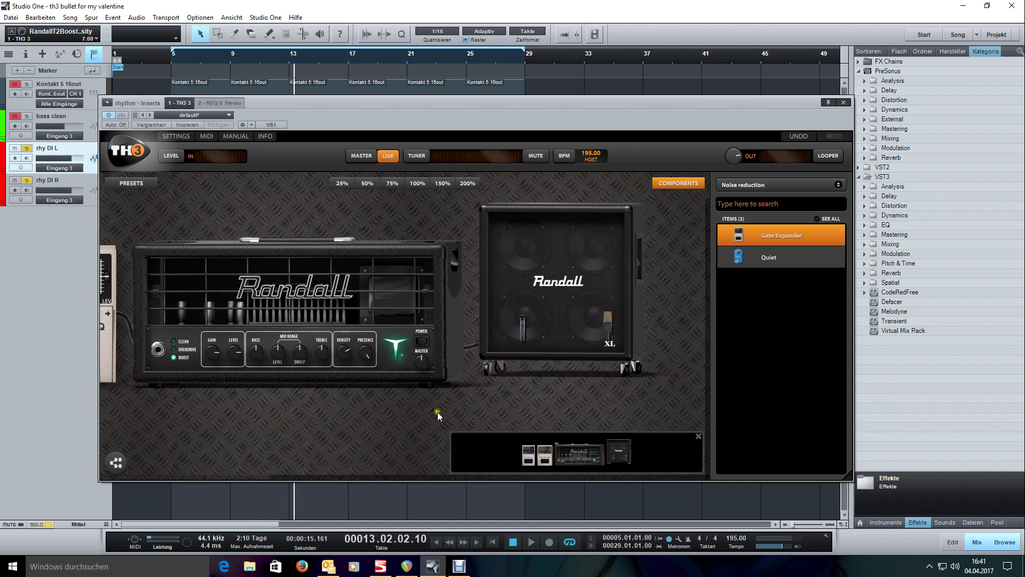
{"action": "left_click", "coordinate": [742, 186]}
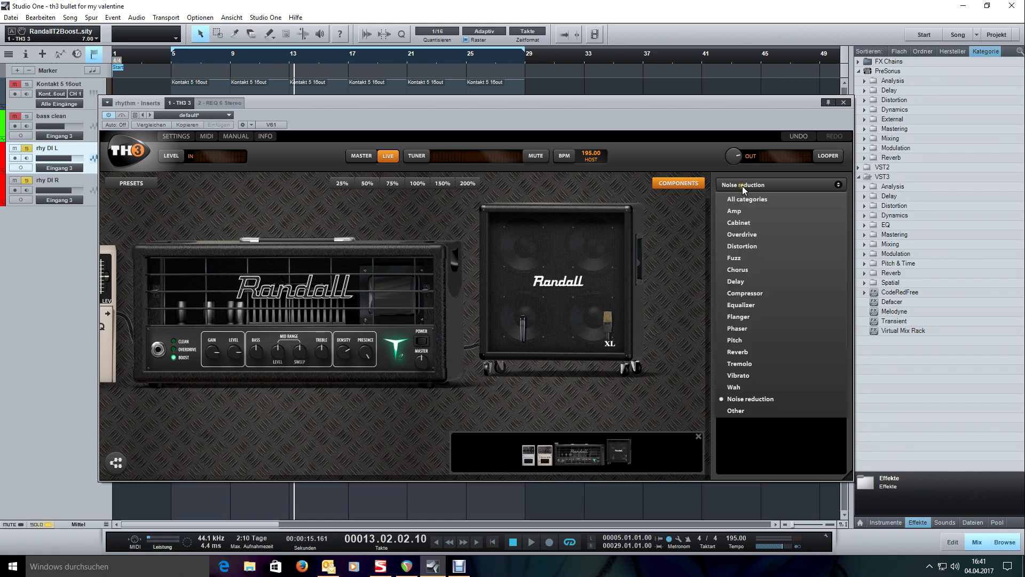
{"action": "left_click", "coordinate": [748, 311]}
{"action": "left_click_drag", "start_coordinate": [764, 310], "coordinate": [688, 350]}
{"action": "left_click", "coordinate": [689, 184]}
{"action": "left_click_drag", "start_coordinate": [741, 211], "coordinate": [703, 209]}
{"action": "left_click_drag", "start_coordinate": [423, 418], "coordinate": [457, 417]}
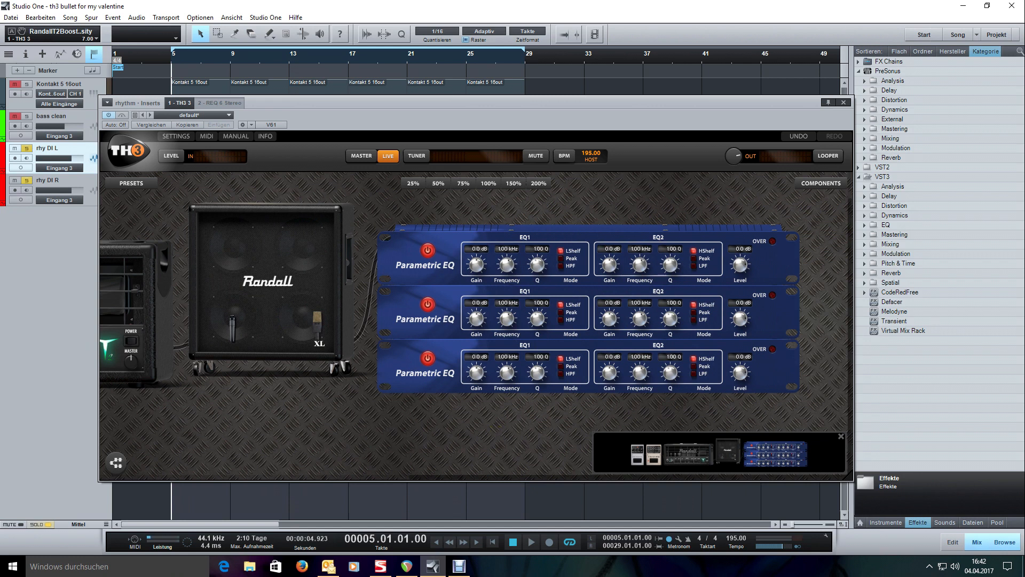
- Audition the full mix without solos, restore the solo on both rhythm guitar tracks, and return to bar 5
{"action": "left_click", "coordinate": [41, 524]}
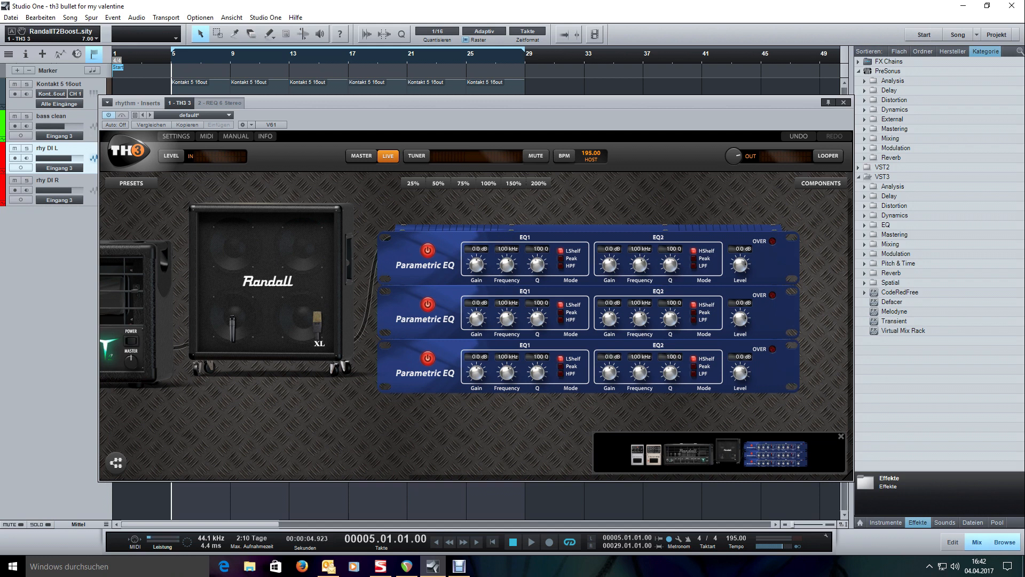
{"action": "key", "text": "space"}
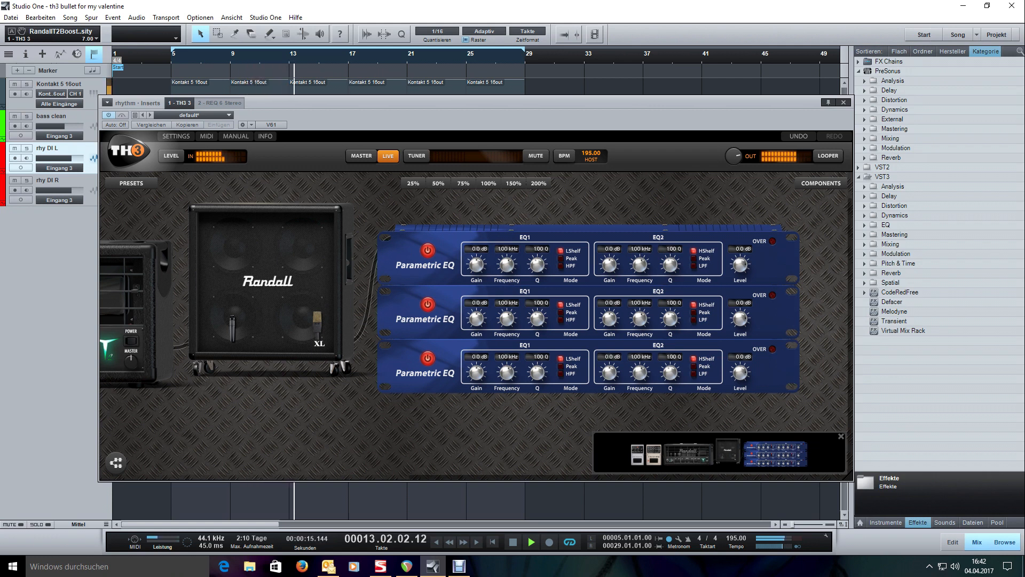
{"action": "key", "text": "space"}
{"action": "key", "text": "s"}
{"action": "key", "text": "KP_1"}
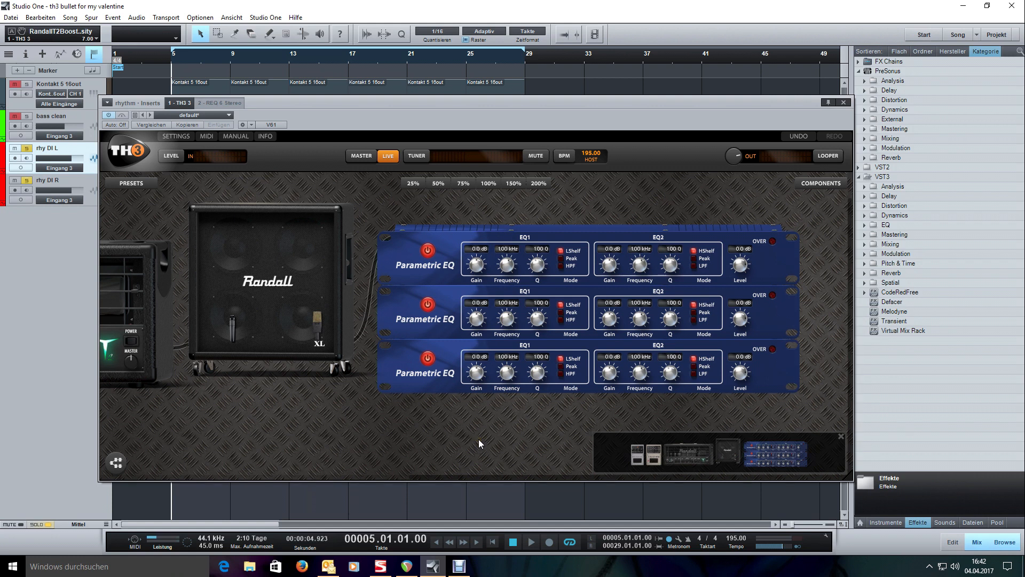
- Switch EQ1 and EQ2 of the first Parametric EQ to Peak mode and stop playback
{"action": "key", "text": "space"}
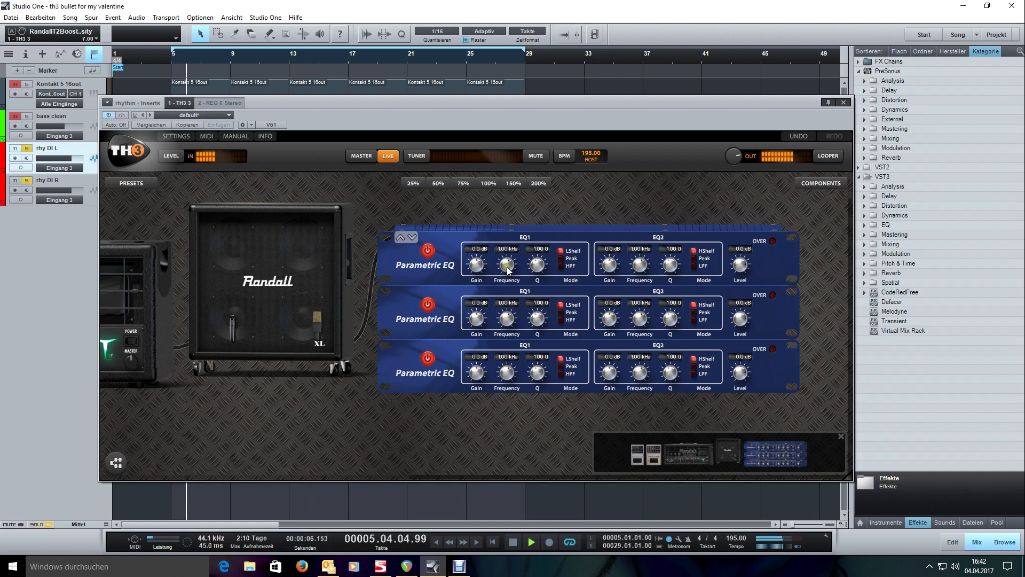
{"action": "left_click", "coordinate": [562, 258]}
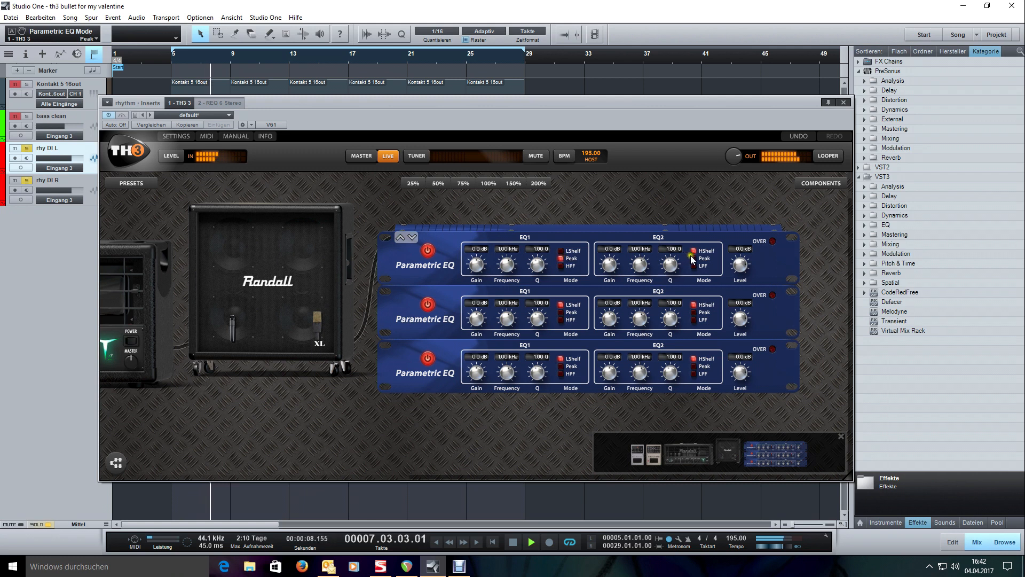
{"action": "key", "text": "space"}
- Set EQ1 of the first Parametric EQ to Q 8.00, boost its gain to 11.4 dB and sweep its frequency to 3.75 kHz
{"action": "left_click_drag", "start_coordinate": [507, 262], "coordinate": [511, 243]}
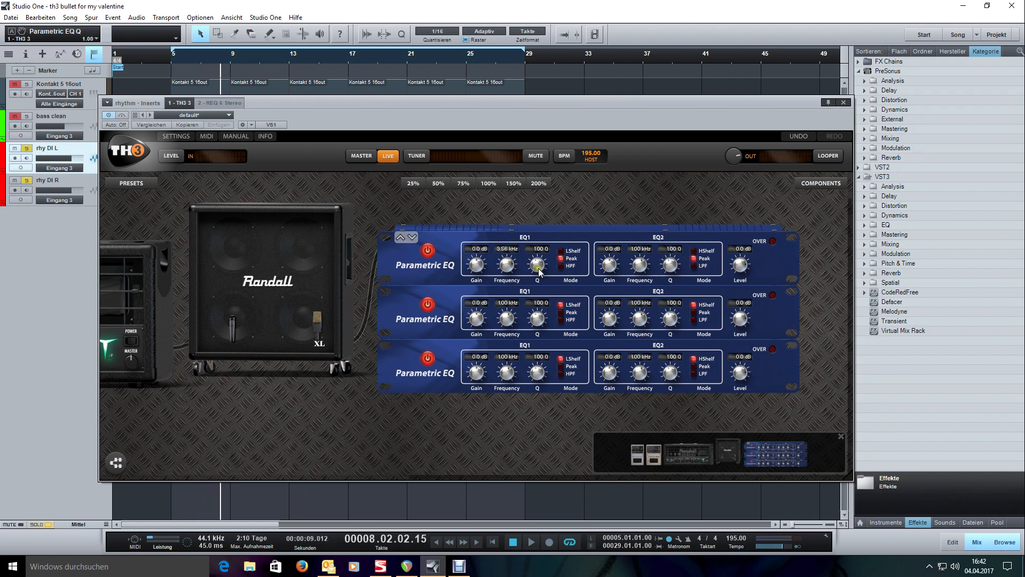
{"action": "left_click_drag", "start_coordinate": [513, 274], "coordinate": [506, 265]}
{"action": "key", "text": "space"}
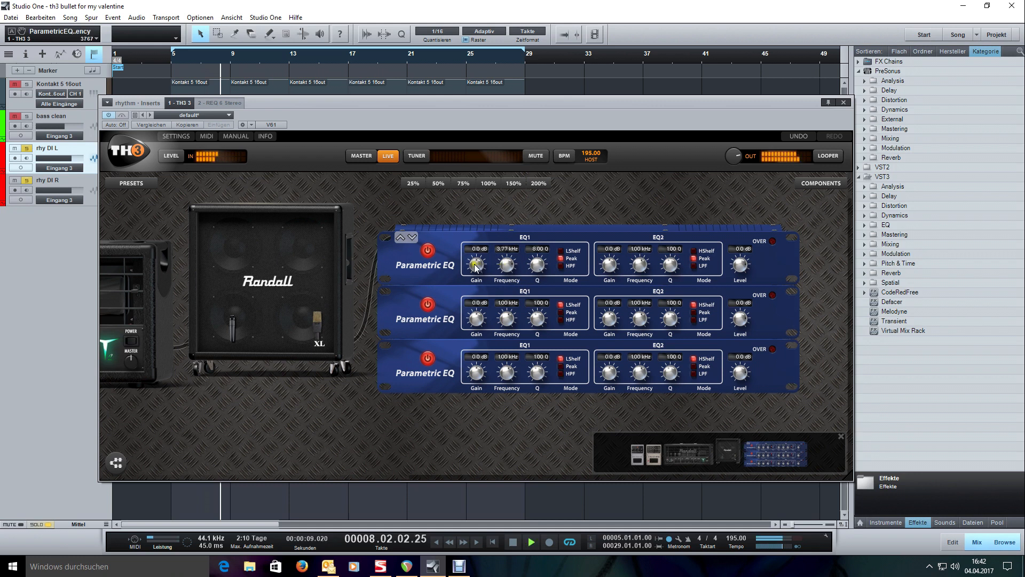
{"action": "left_click_drag", "start_coordinate": [475, 266], "coordinate": [476, 225]}
{"action": "left_click_drag", "start_coordinate": [506, 265], "coordinate": [505, 270]}
{"action": "key", "text": "space"}
- Cut the gain of EQ1 on the first Parametric EQ to -6 dB
{"action": "double_click", "coordinate": [477, 266]}
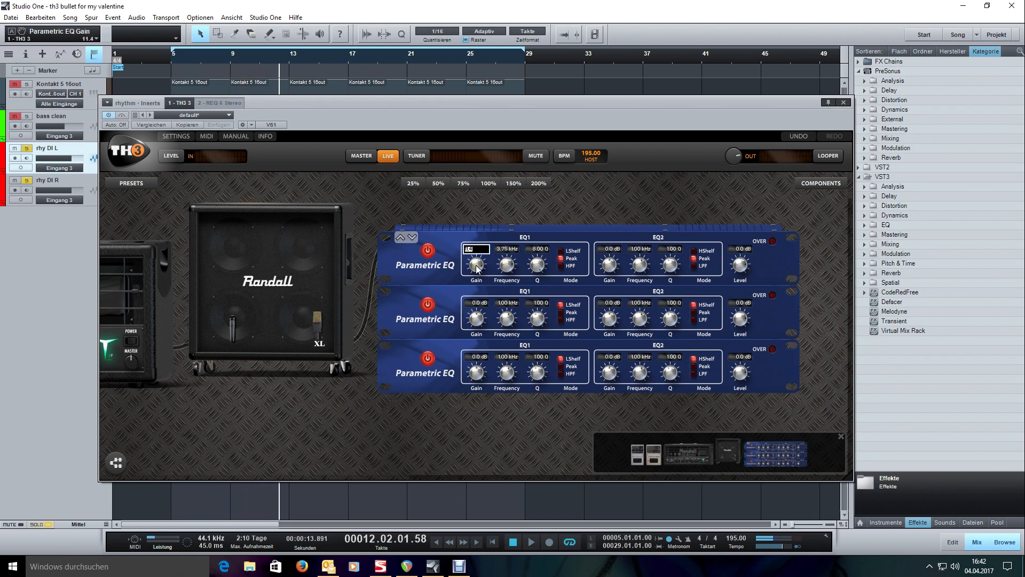
{"action": "type", "text": "-6"}
{"action": "key", "text": "Return"}
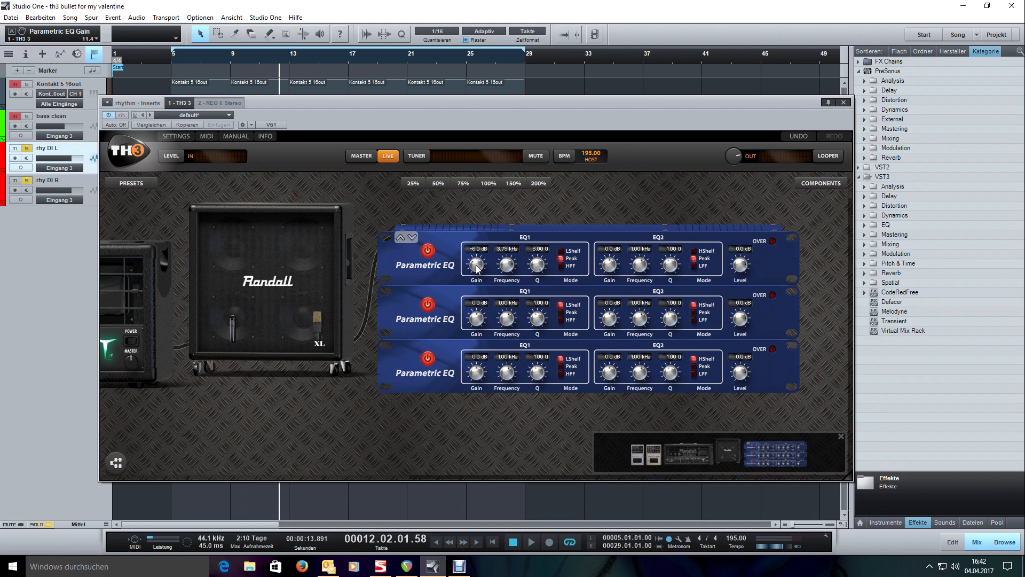
- Switch the first Parametric EQ off and on during playback to compare the sound, and return to bar 5
{"action": "key", "text": "space"}
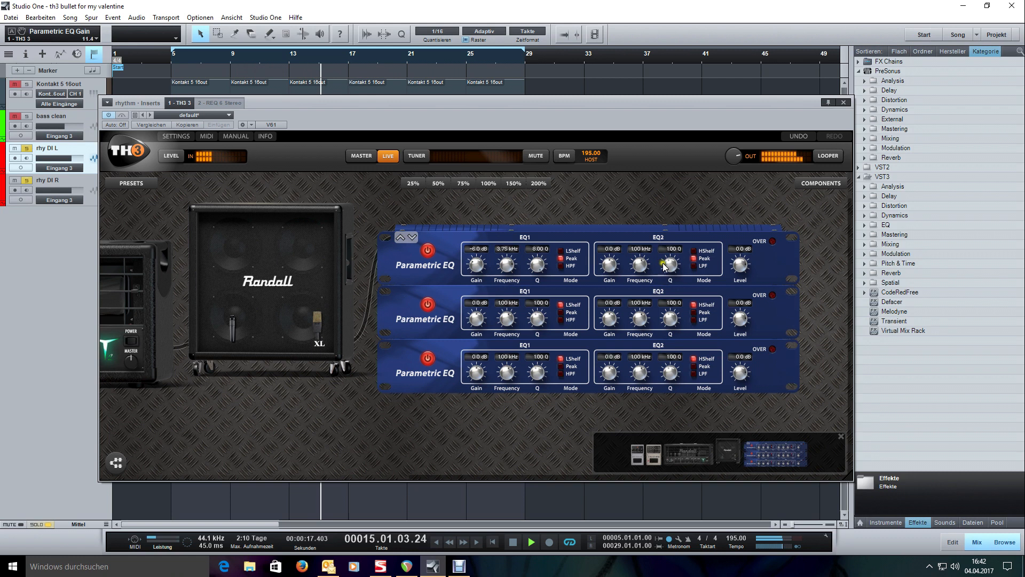
{"action": "left_click", "coordinate": [427, 251]}
{"action": "left_click", "coordinate": [427, 251]}
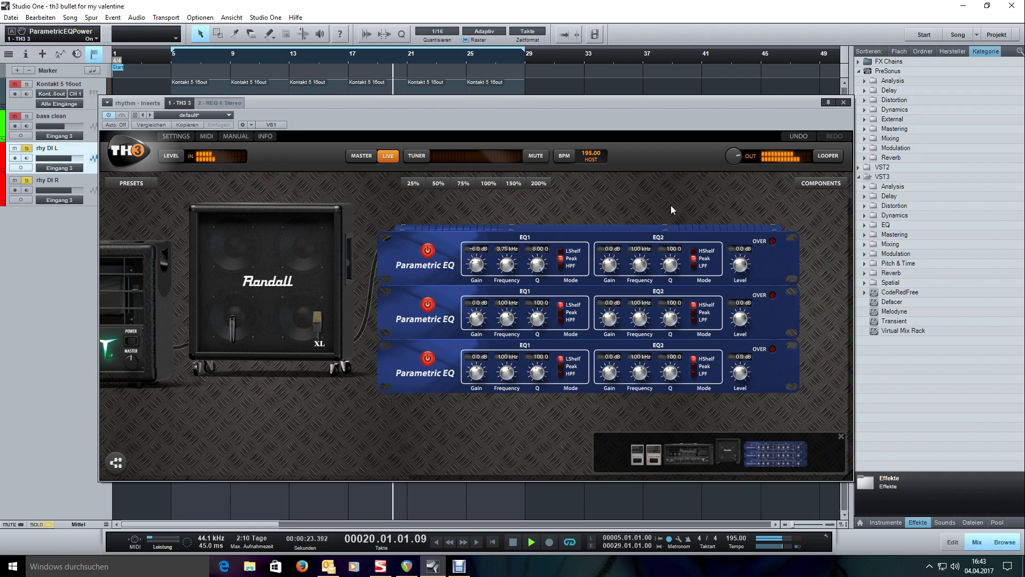
{"action": "key", "text": "space"}
- Boost EQ2 of the first Parametric EQ to 10.1 dB, sweep its frequency to 5.41 kHz and set its Q to 3.89
{"action": "left_click_drag", "start_coordinate": [639, 274], "coordinate": [638, 268]}
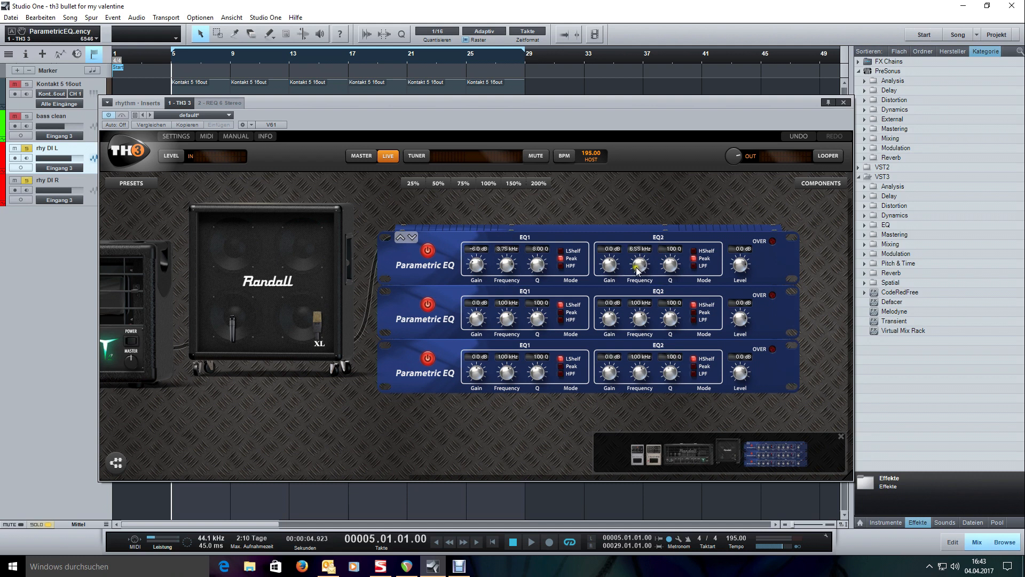
{"action": "left_click_drag", "start_coordinate": [610, 269], "coordinate": [610, 251]}
{"action": "left_click_drag", "start_coordinate": [671, 266], "coordinate": [674, 258]}
{"action": "key", "text": "space"}
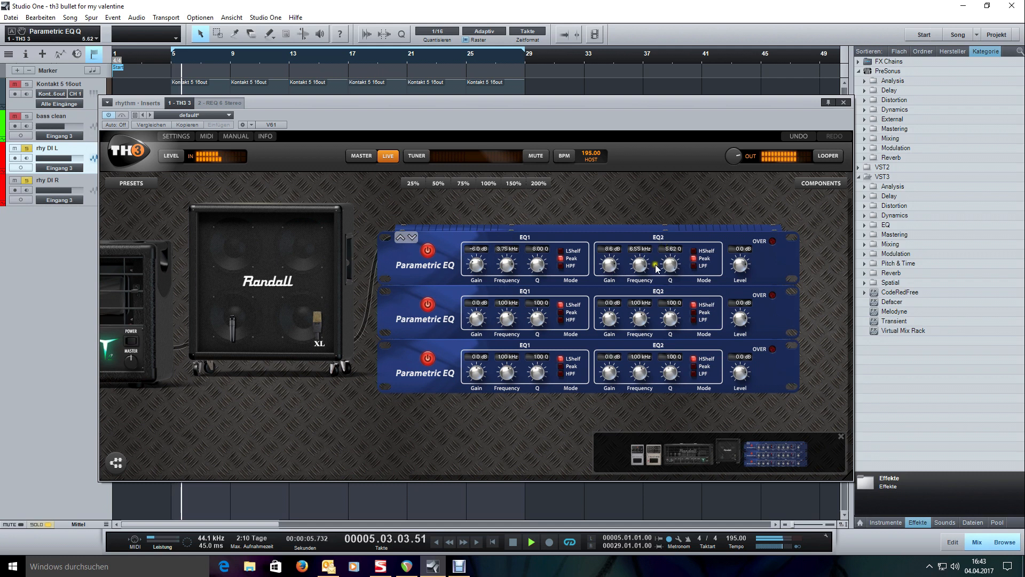
{"action": "left_click_drag", "start_coordinate": [613, 267], "coordinate": [632, 305]}
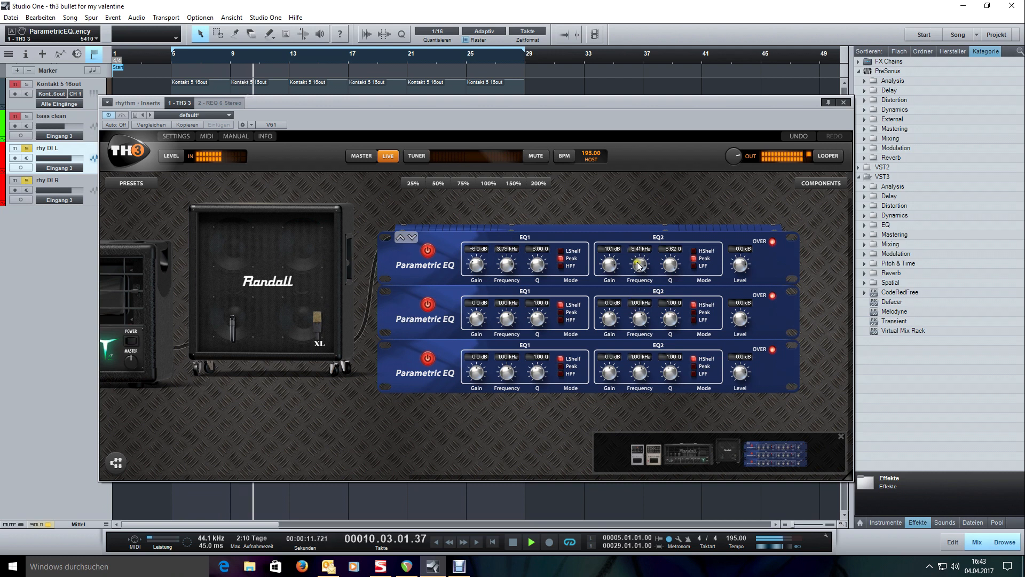
{"action": "mouse_move", "coordinate": [671, 259]}
{"action": "left_mouse_down"}
{"action": "mouse_move", "coordinate": [673, 303]}
{"action": "mouse_move", "coordinate": [672, 265]}
{"action": "left_mouse_up"}
{"action": "key", "text": "space"}
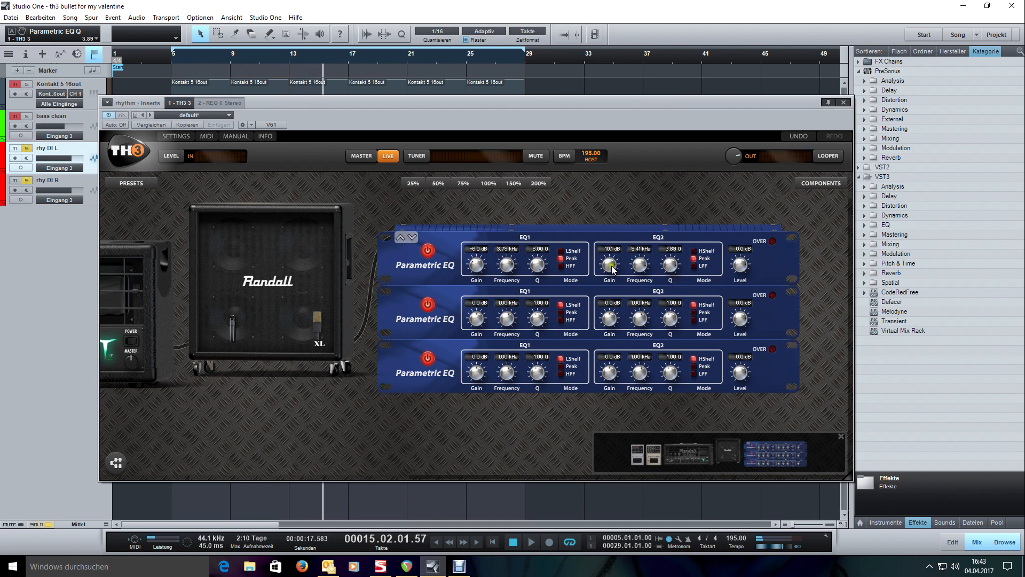
- Set the gain of EQ2 on the first Parametric EQ to -5 dB and audition it from bar 5
{"action": "double_click", "coordinate": [612, 269]}
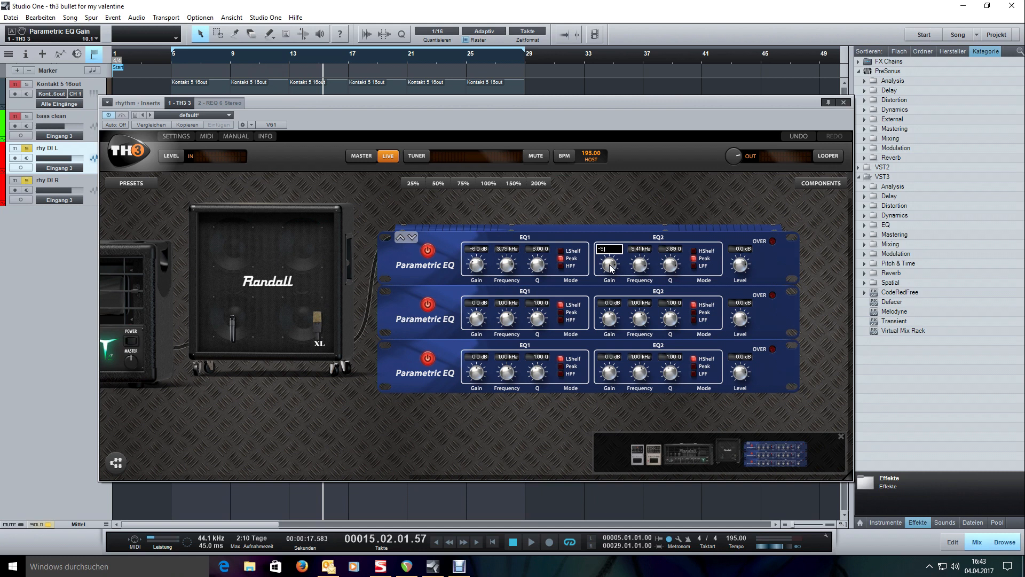
{"action": "type", "text": "-5"}
{"action": "key", "text": "Return"}
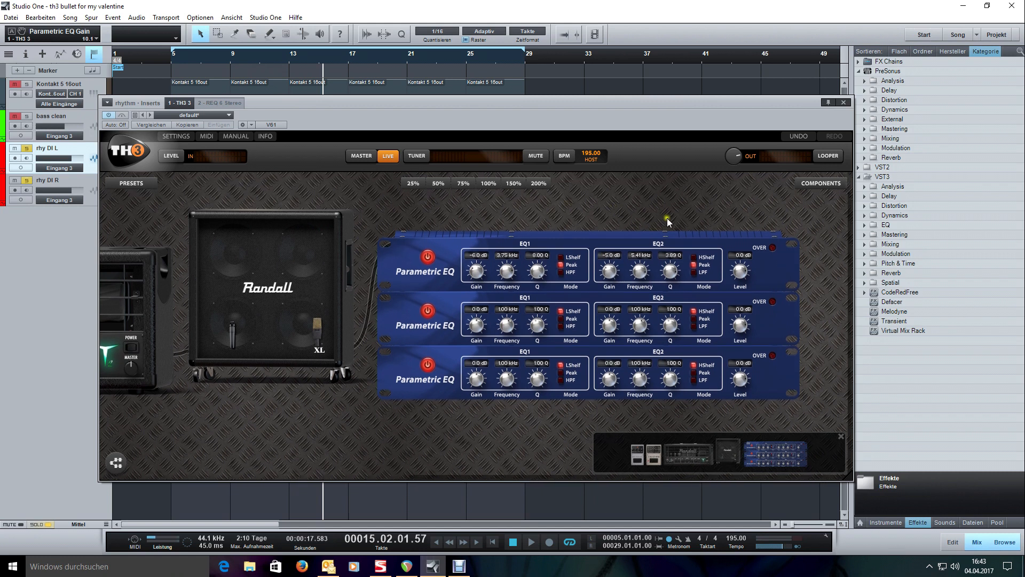
{"action": "left_click_drag", "start_coordinate": [668, 222], "coordinate": [672, 219]}
{"action": "key", "text": "space"}
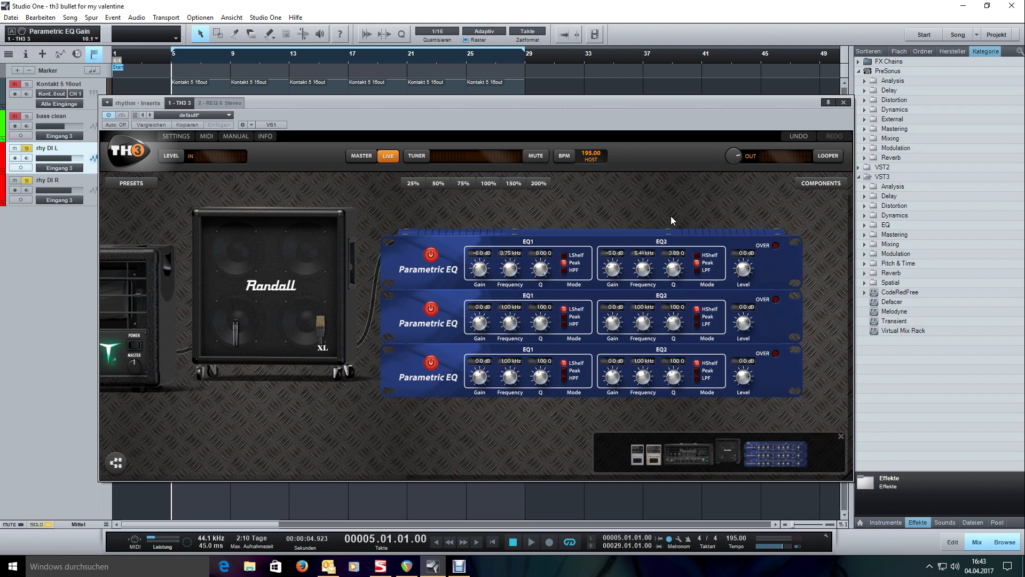
{"action": "key", "text": "space"}
{"action": "double_click", "coordinate": [613, 271]}
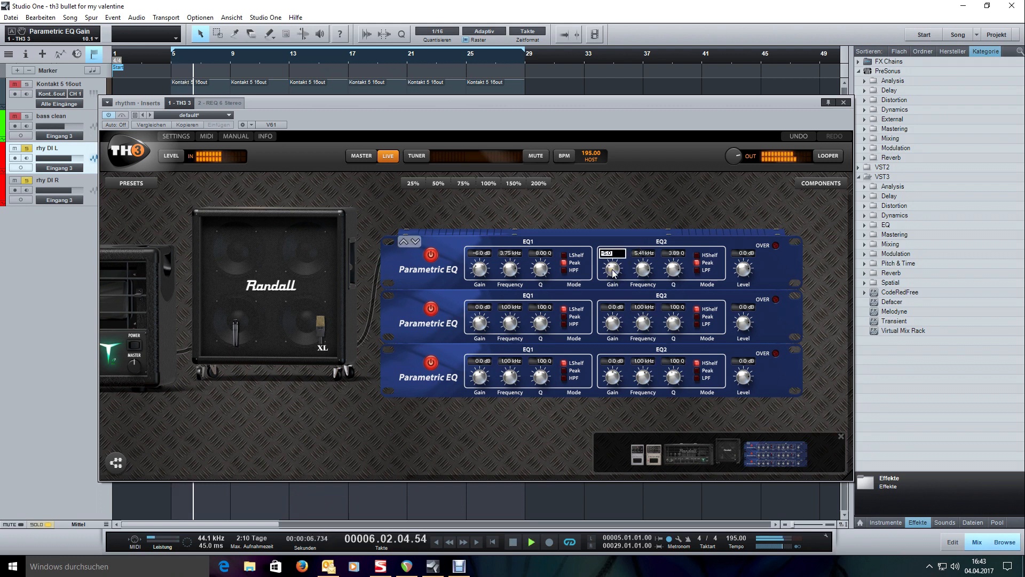
{"action": "type", "text": "-5"}
{"action": "key", "text": "Return"}
- Raise the Randall amp's treble to 6.04 during playback and go back to the Parametric EQ units
{"action": "left_click_drag", "start_coordinate": [467, 426], "coordinate": [572, 422]}
{"action": "key", "text": "space"}
{"action": "left_click_drag", "start_coordinate": [451, 434], "coordinate": [485, 431]}
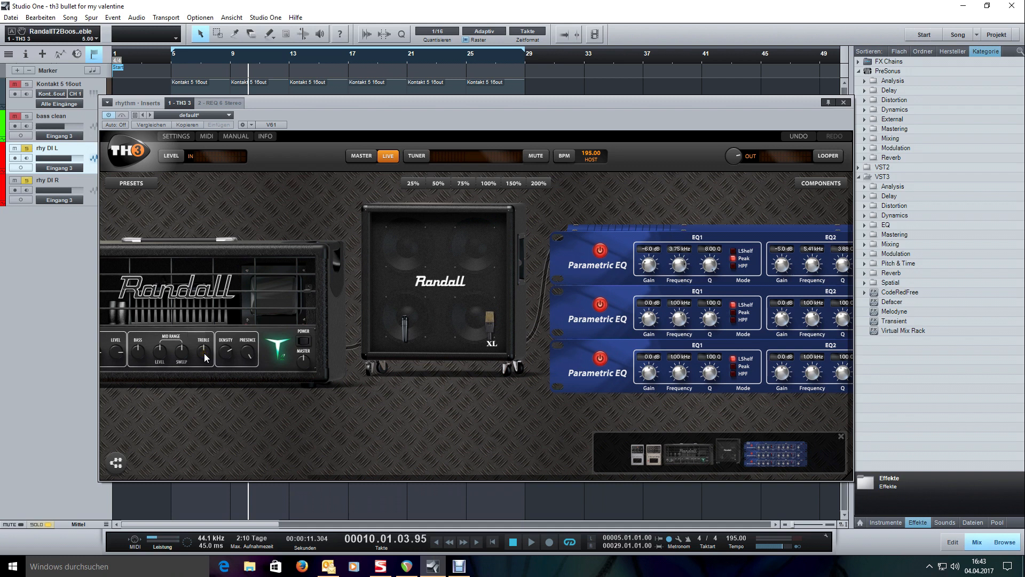
{"action": "key", "text": "space"}
{"action": "left_click_drag", "start_coordinate": [205, 357], "coordinate": [207, 342]}
{"action": "left_click_drag", "start_coordinate": [569, 425], "coordinate": [356, 424]}
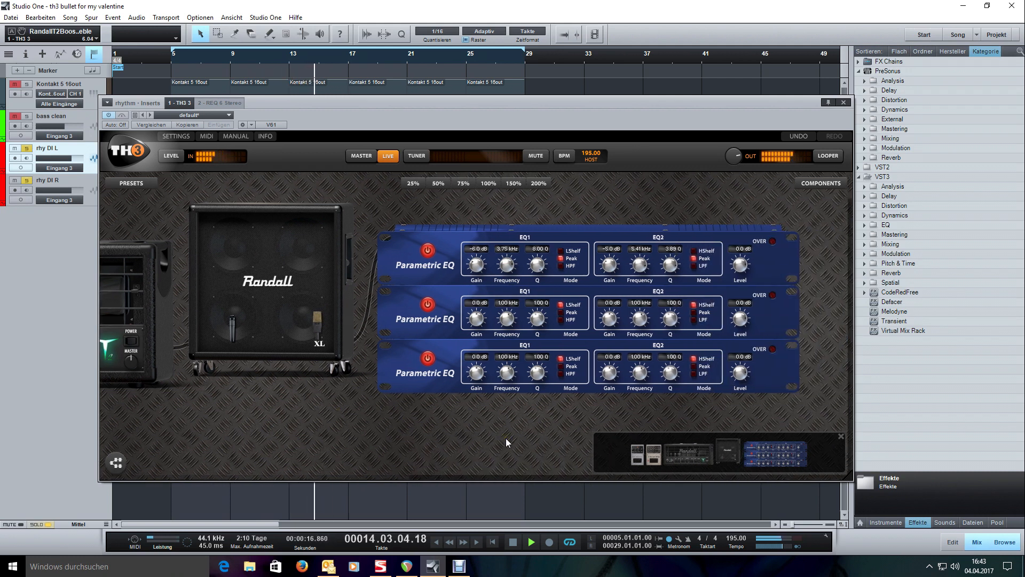
- Play the full mix from bar 5 with the guitar solo off, and solo the rhythm guitars again
{"action": "key", "text": "space"}
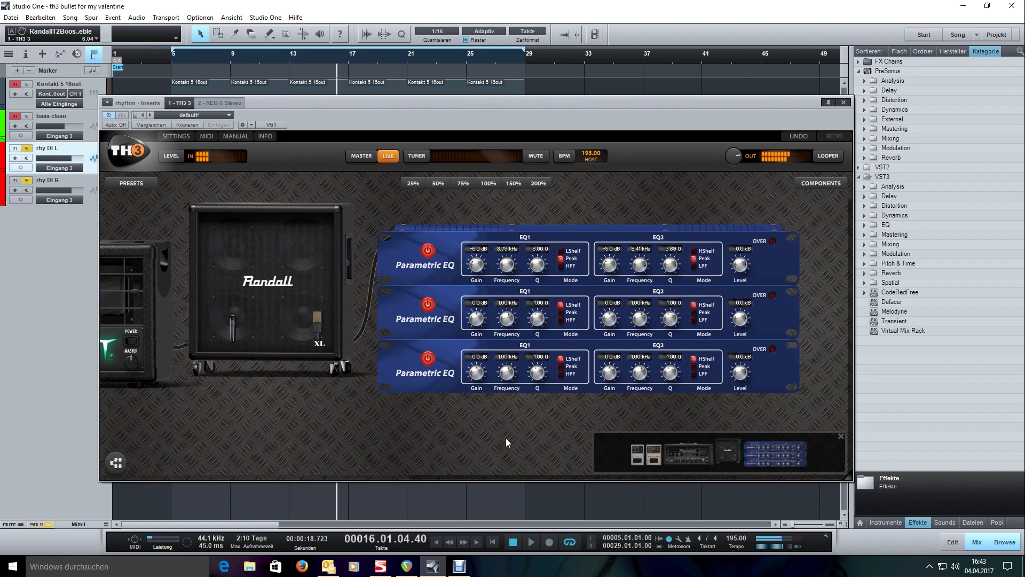
{"action": "key", "text": "KP_1"}
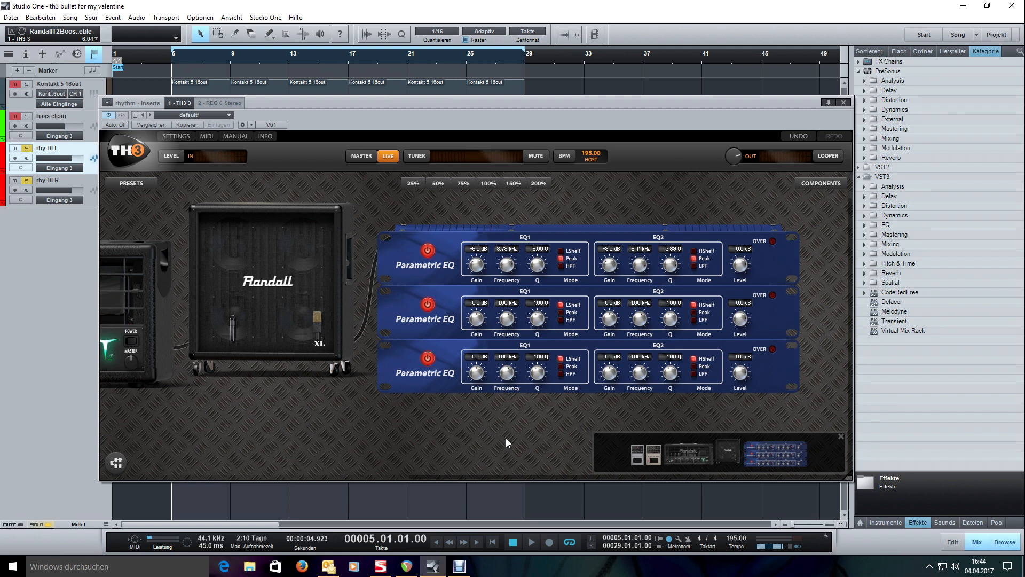
{"action": "key", "text": "s"}
{"action": "key", "text": "space"}
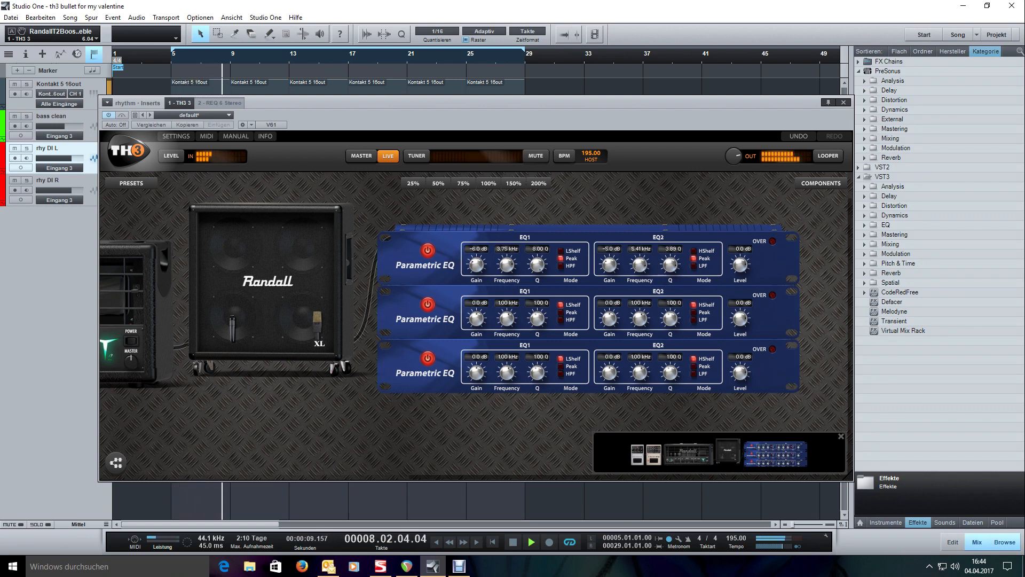
{"action": "key", "text": "space"}
{"action": "key", "text": "s"}
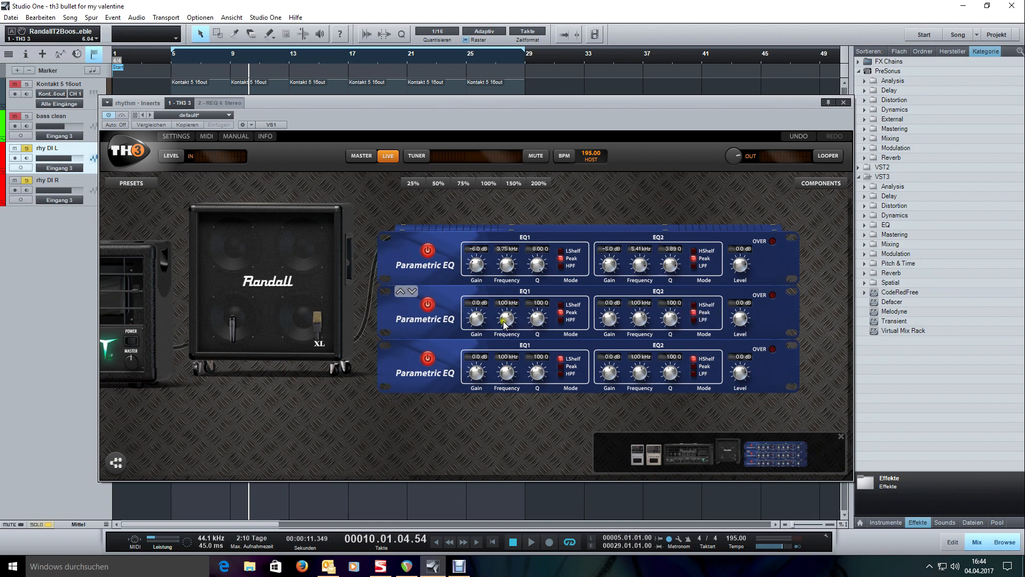
- Boost EQ1 of the second Parametric EQ to about 12.8 dB with a Q of 8.00, sweeping its frequency to 2.25 kHz during playback
{"action": "scroll", "coordinate": [507, 322], "scroll_direction": "up", "scroll_amount": 3}
{"action": "scroll", "coordinate": [537, 318], "scroll_direction": "up", "scroll_amount": 5}
{"action": "key", "text": "space"}
{"action": "left_click_drag", "start_coordinate": [476, 319], "coordinate": [474, 272]}
{"action": "left_click_drag", "start_coordinate": [507, 319], "coordinate": [507, 308]}
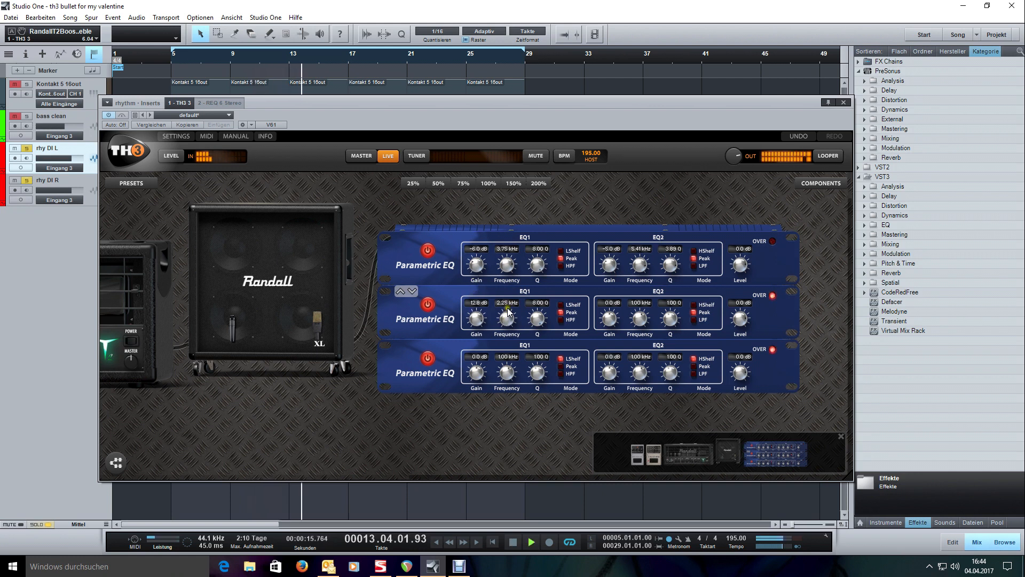
- Pause playback and set the EQ1 gain of the second Parametric EQ to -5 dB
{"action": "key", "text": "space"}
{"action": "double_click", "coordinate": [479, 323]}
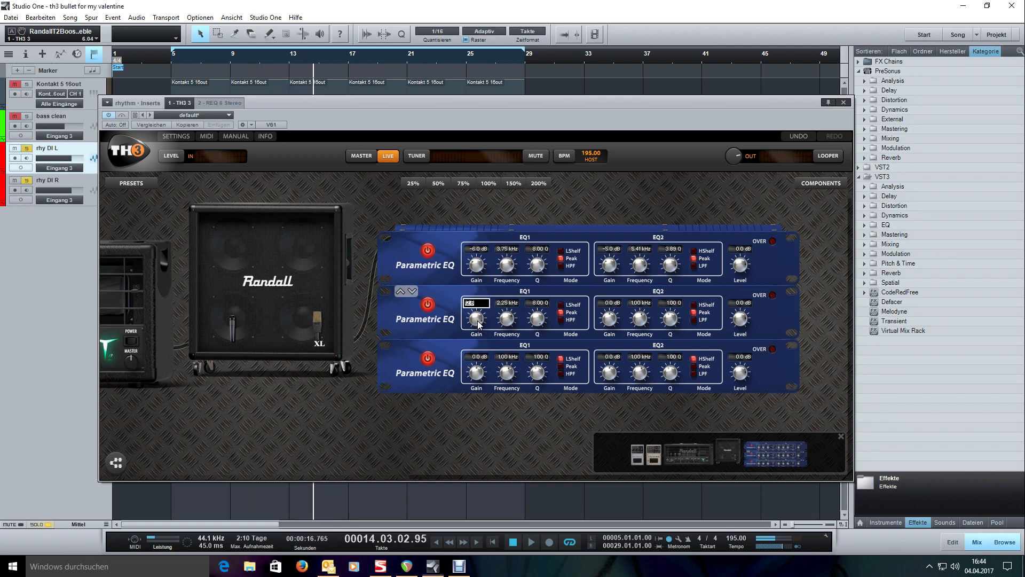
{"action": "type", "text": "-5"}
{"action": "key", "text": "Return"}
- Compare the sound with the second Parametric EQ switched off and on during playback
{"action": "key", "text": "space"}
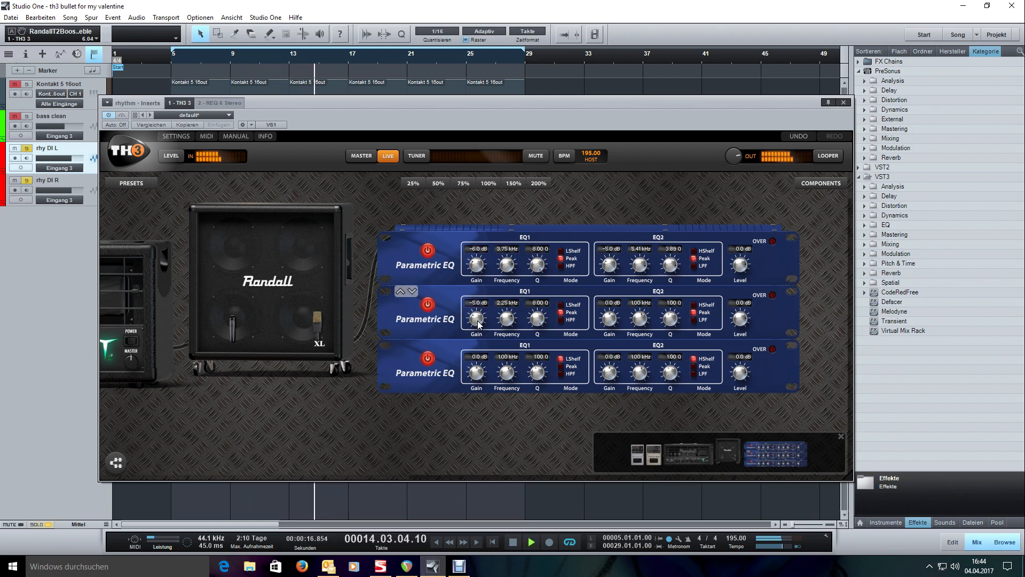
{"action": "left_click", "coordinate": [429, 306]}
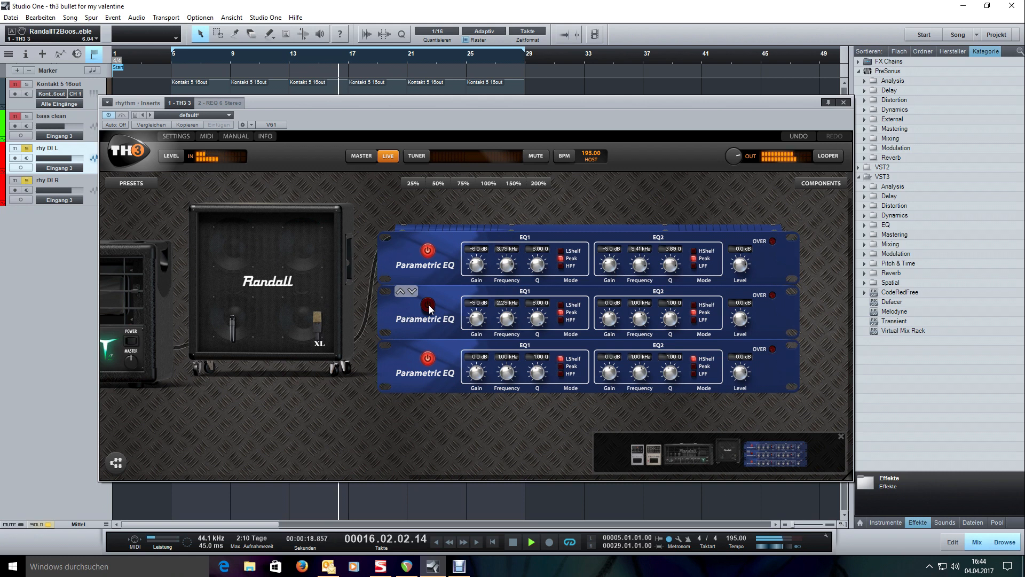
{"action": "left_click", "coordinate": [429, 308]}
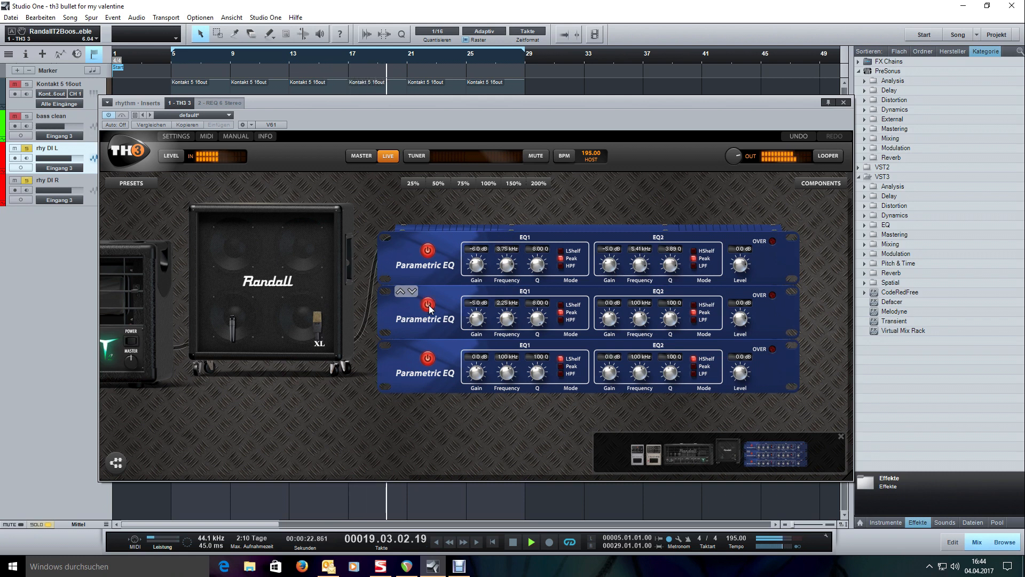
{"action": "key", "text": "space"}
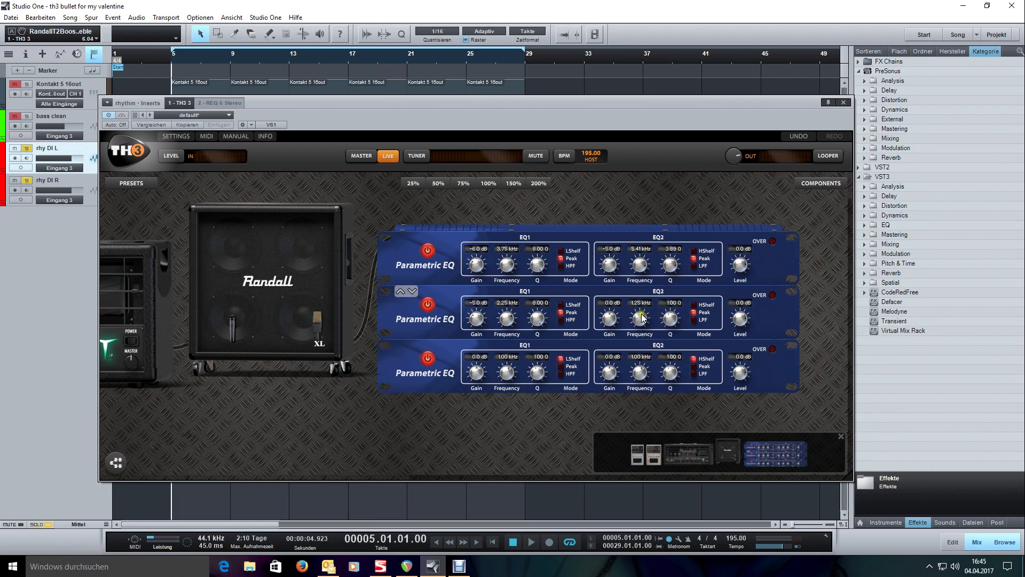
- Boost EQ2 of the second Parametric EQ with a Q of 8.00 and sweep its frequency to 4.36 kHz during playback
{"action": "scroll", "coordinate": [642, 319], "scroll_direction": "up", "scroll_amount": 3}
{"action": "scroll", "coordinate": [642, 312], "scroll_direction": "up", "scroll_amount": 1}
{"action": "left_click_drag", "start_coordinate": [666, 324], "coordinate": [666, 299]}
{"action": "scroll", "coordinate": [670, 318], "scroll_direction": "up", "scroll_amount": 5}
{"action": "key", "text": "space"}
{"action": "scroll", "coordinate": [618, 317], "scroll_direction": "up", "scroll_amount": 5}
{"action": "mouse_move", "coordinate": [637, 324]}
{"action": "left_mouse_down"}
{"action": "mouse_move", "coordinate": [638, 311]}
{"action": "mouse_move", "coordinate": [640, 340]}
{"action": "mouse_move", "coordinate": [639, 329]}
{"action": "left_mouse_up"}
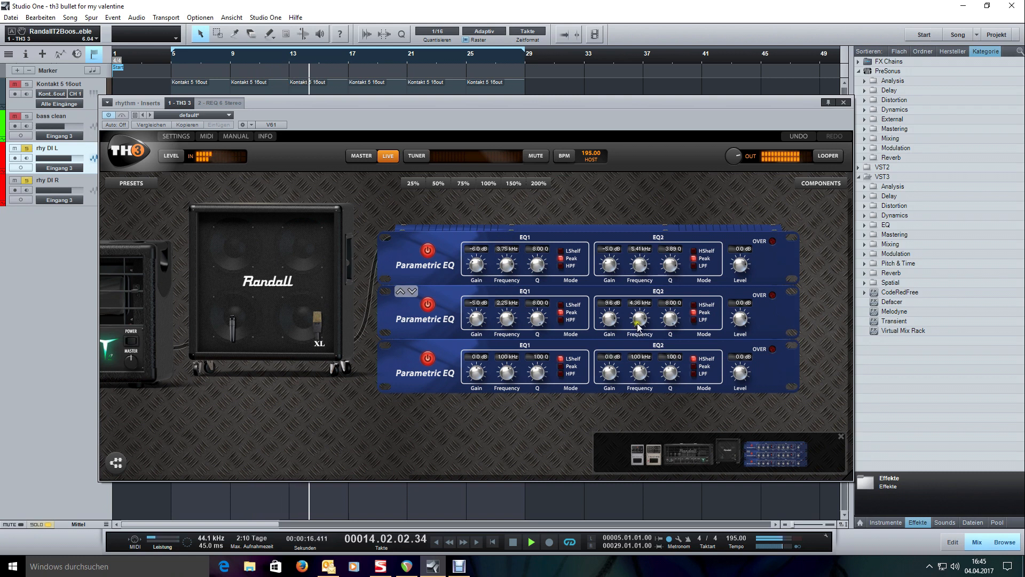
- Set the EQ2 gain of the second Parametric EQ to -5 dB while listening, and stop playback
{"action": "double_click", "coordinate": [610, 319]}
{"action": "type", "text": "-"}
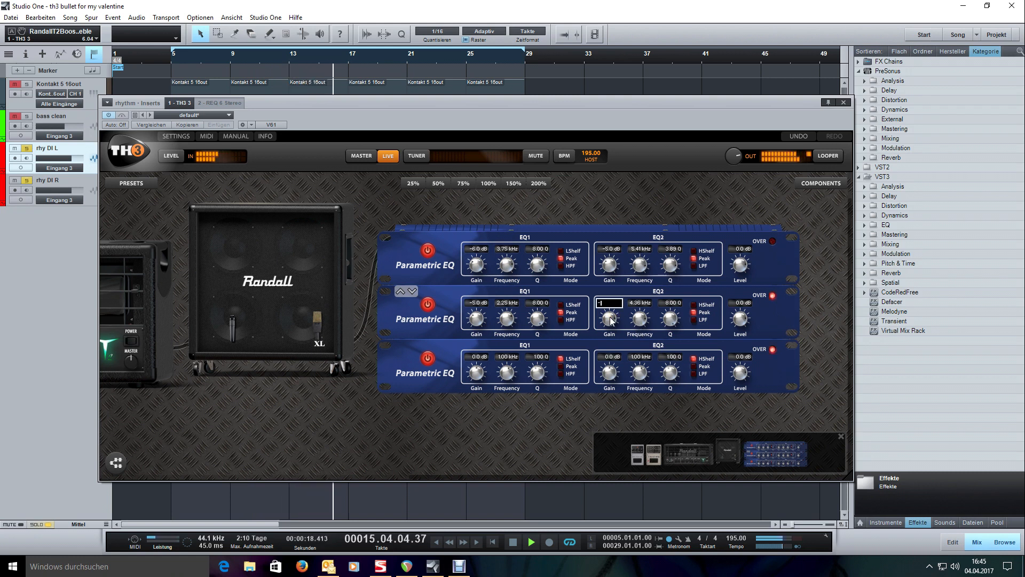
{"action": "type", "text": "5"}
{"action": "key", "text": "Return"}
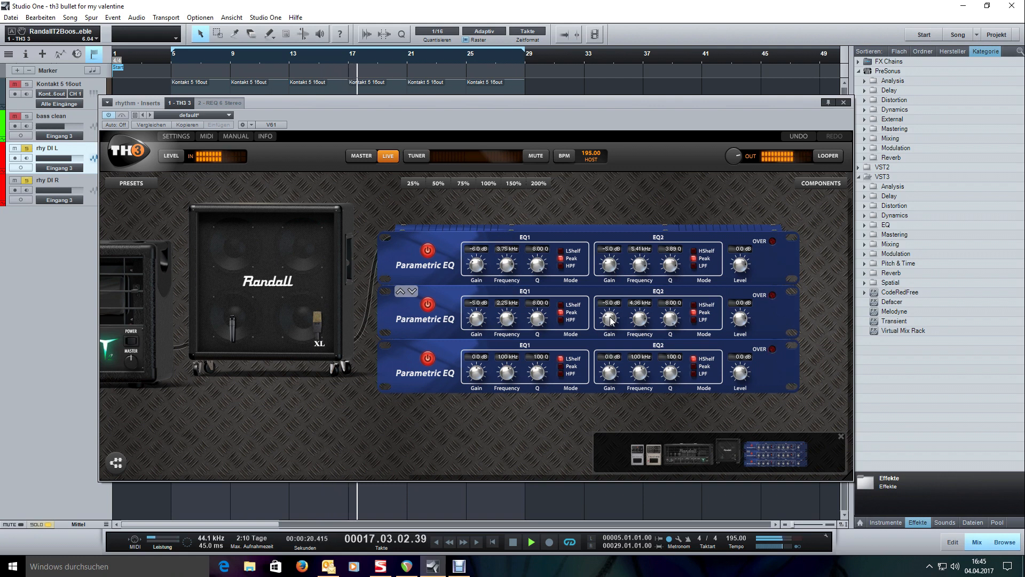
{"action": "key", "text": "space"}
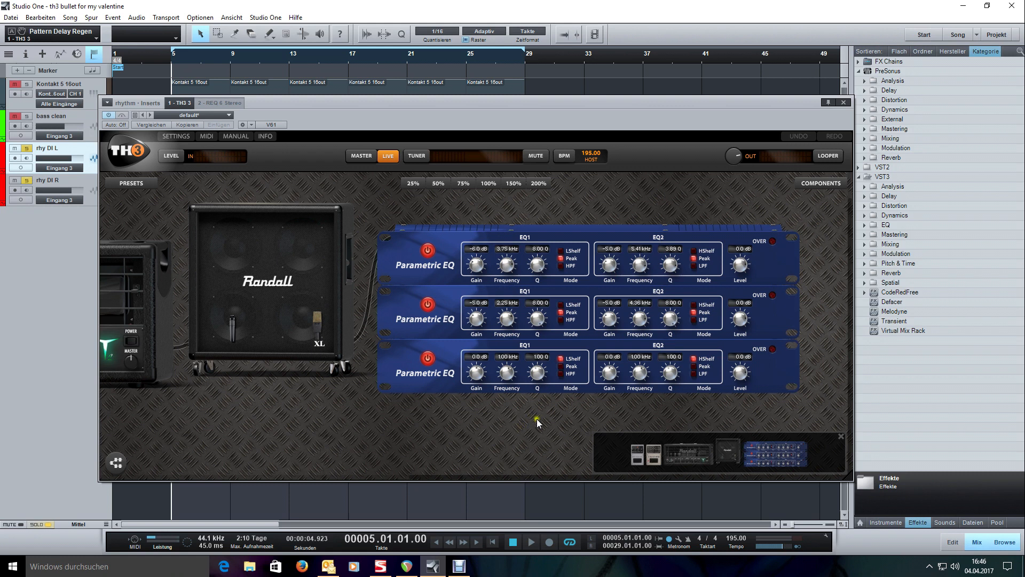
- Audition the second Parametric EQ with its EQ2 gain at 0 dB, and restore the gain to -5 dB
{"action": "key", "text": "space"}
{"action": "double_click", "coordinate": [611, 319]}
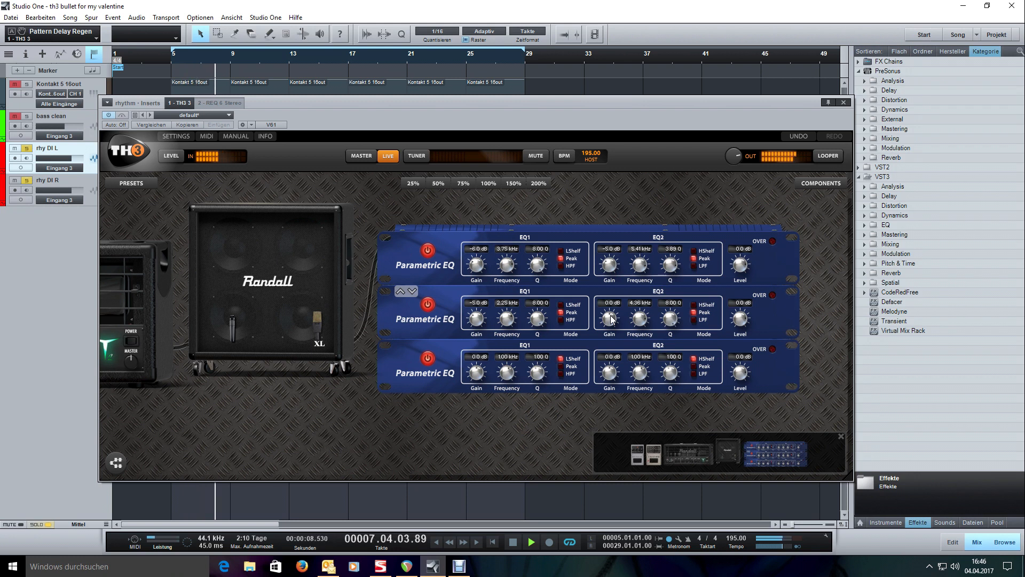
{"action": "double_click", "coordinate": [611, 316]}
{"action": "type", "text": "-"}
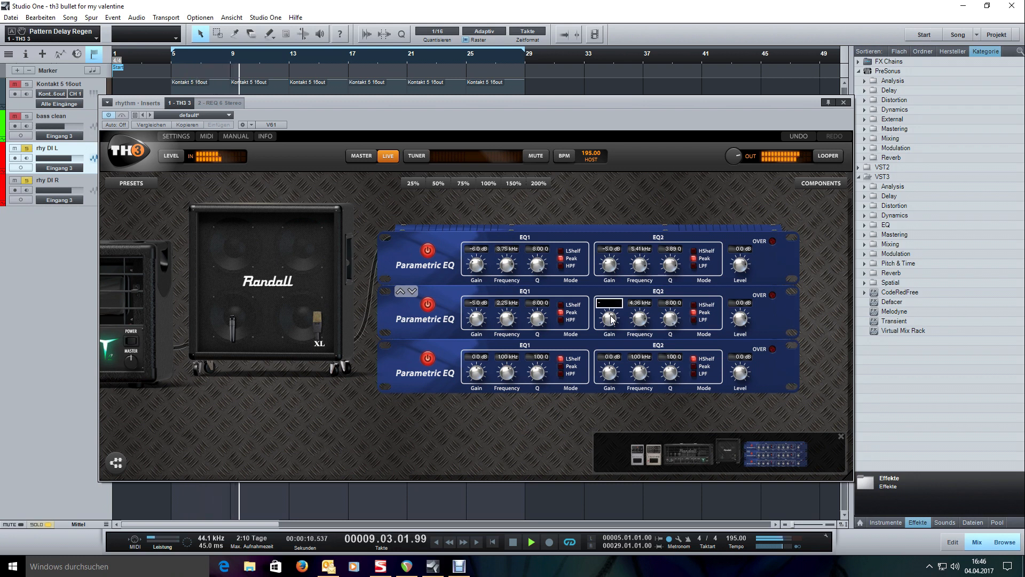
{"action": "type", "text": "5"}
{"action": "key", "text": "Return"}
{"action": "key", "text": "space"}
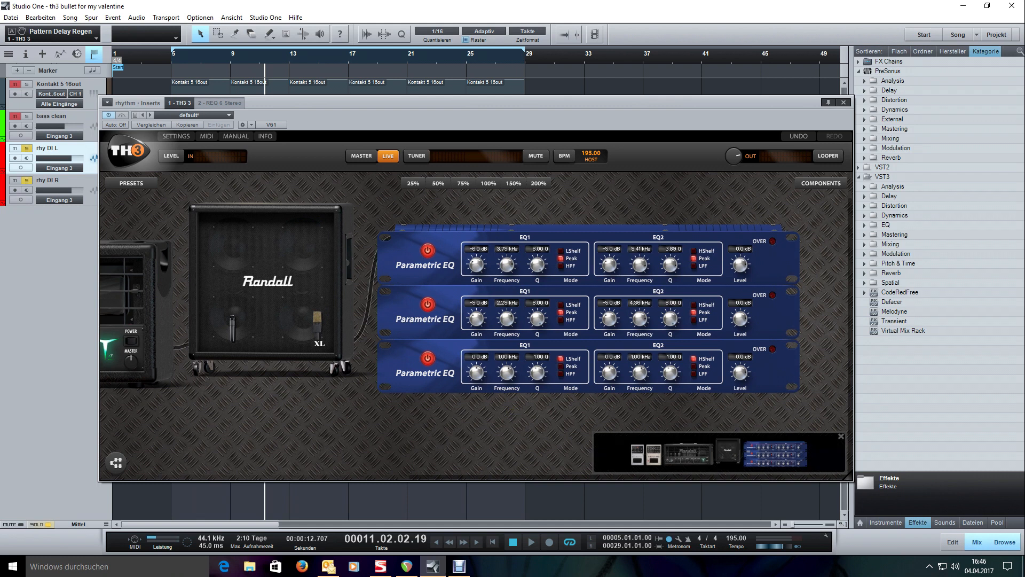
- Set both bands of the third Parametric EQ to Peak mode while the full mix plays, and solo the rhythm guitars again
{"action": "key", "text": "space"}
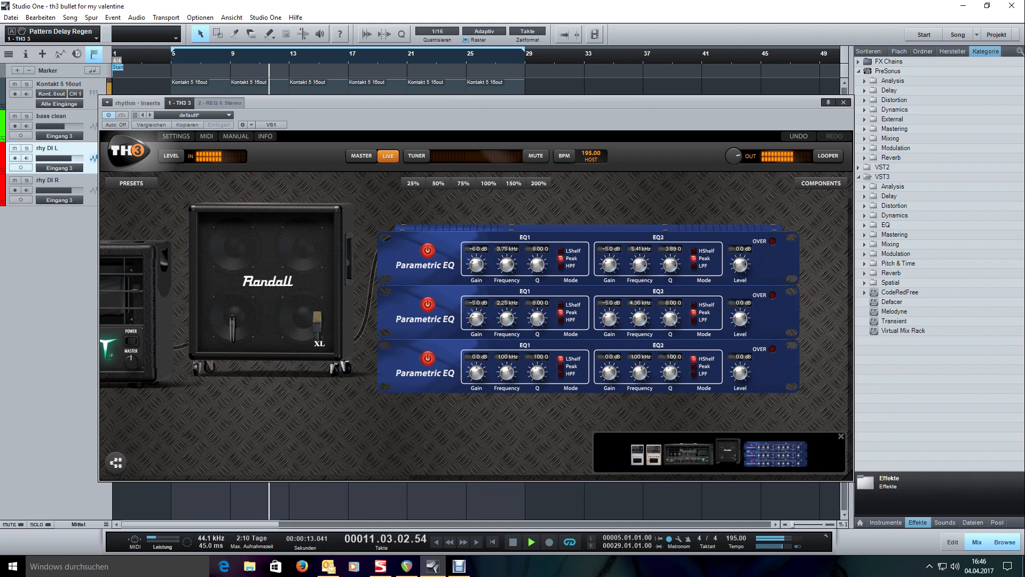
{"action": "left_click_drag", "start_coordinate": [548, 434], "coordinate": [473, 403]}
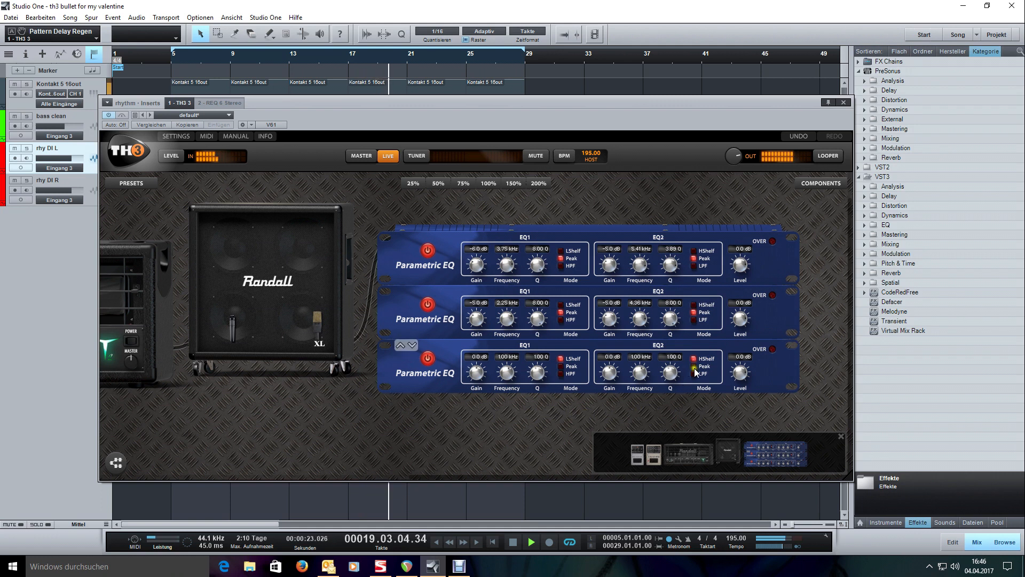
{"action": "left_click", "coordinate": [561, 366]}
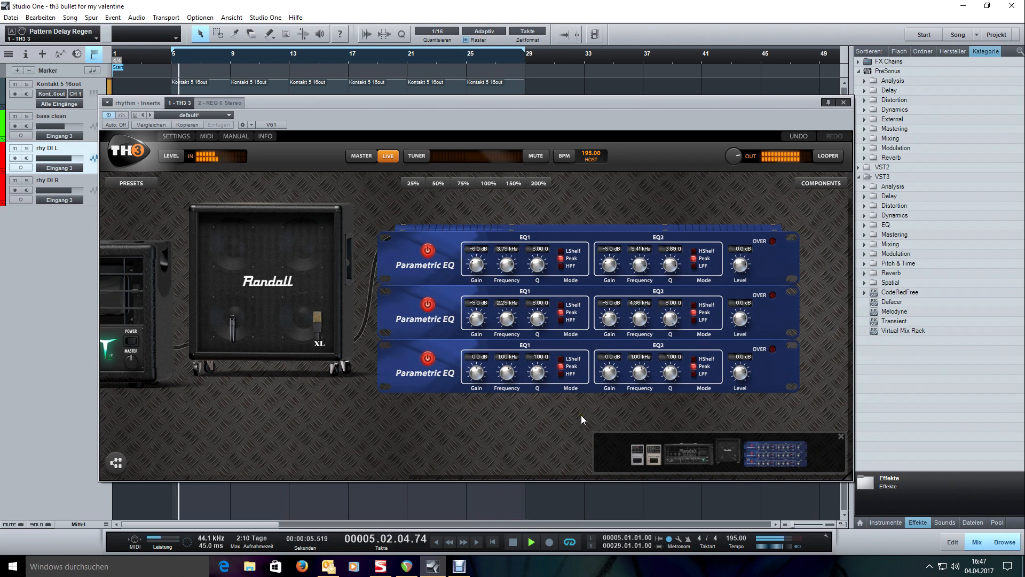
{"action": "key", "text": "space"}
{"action": "key", "text": "s"}
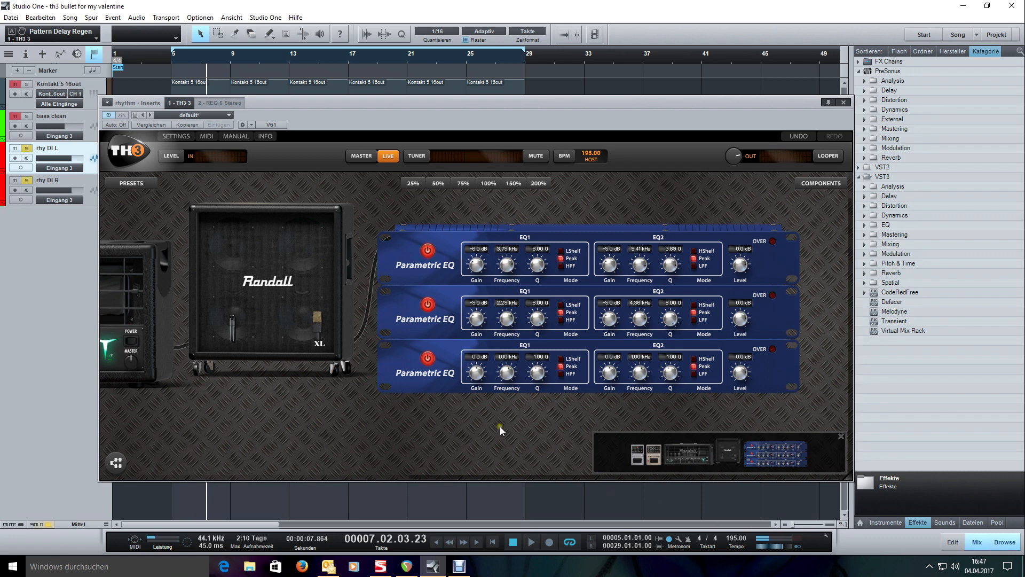
- Boost EQ2 of the third Parametric EQ to about 7.8 dB with a Q of 3.26, sweeping its frequency to 1.64 kHz during playback
{"action": "left_click_drag", "start_coordinate": [634, 373], "coordinate": [633, 370]}
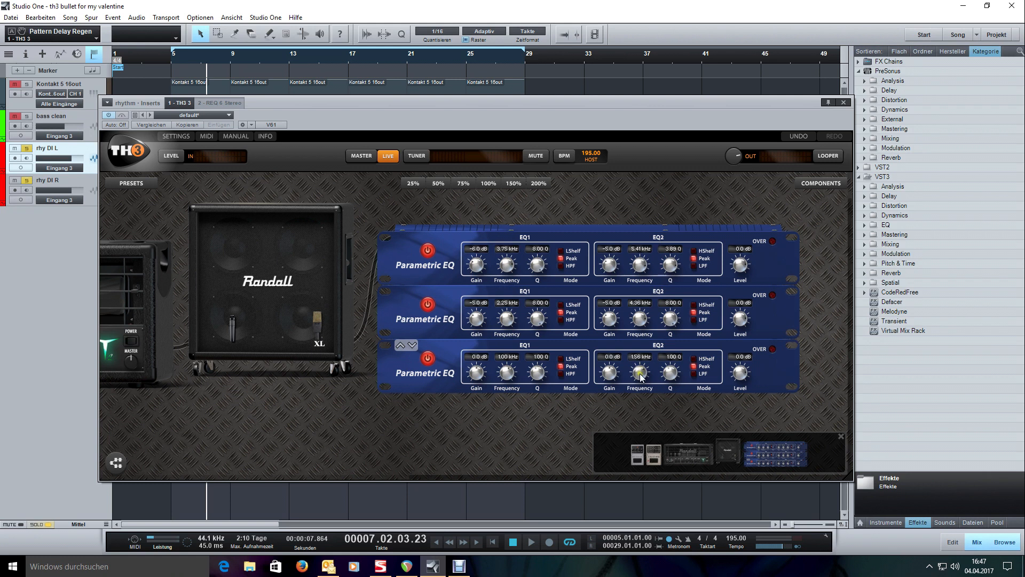
{"action": "left_click_drag", "start_coordinate": [671, 356], "coordinate": [663, 384]}
{"action": "key", "text": "space"}
{"action": "left_click_drag", "start_coordinate": [607, 363], "coordinate": [607, 342]}
{"action": "left_click_drag", "start_coordinate": [636, 377], "coordinate": [662, 374]}
{"action": "key", "text": "space"}
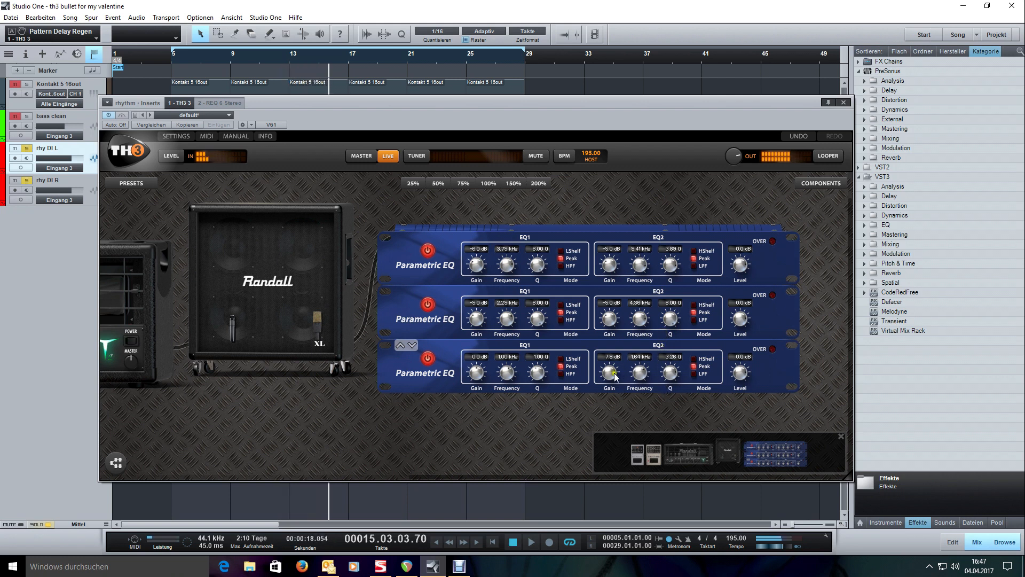
- Set the EQ2 gain of the third Parametric EQ to -3 dB
{"action": "double_click", "coordinate": [612, 373]}
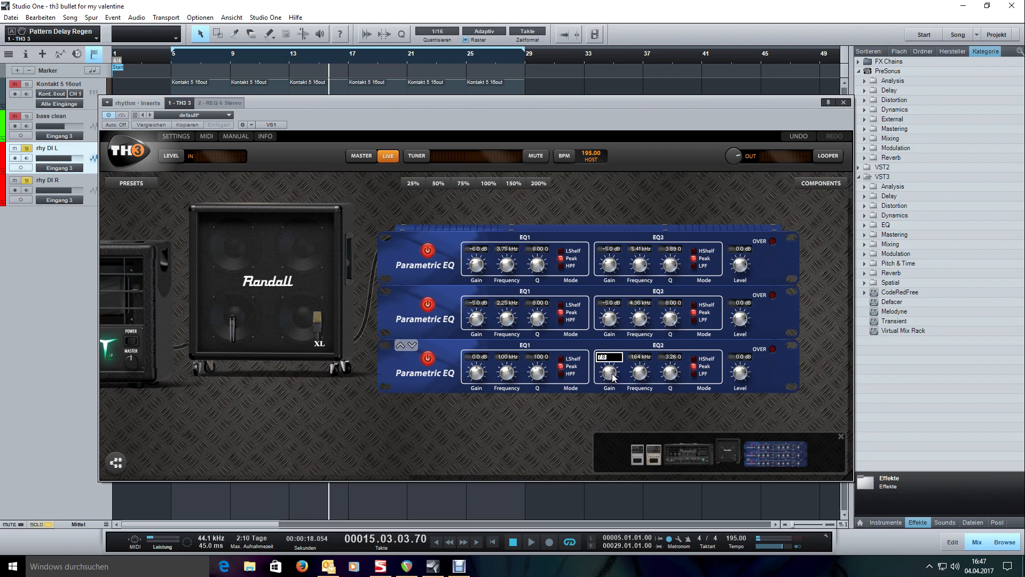
{"action": "type", "text": "-3"}
{"action": "key", "text": "Return"}
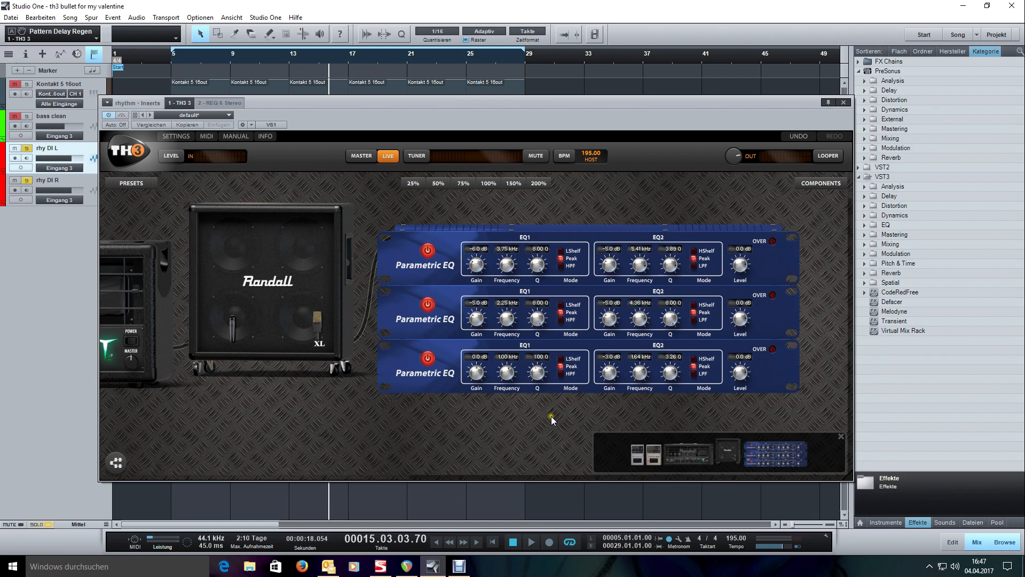
- Switch the third Parametric EQ off and on during playback to compare the sound, and stop playback
{"action": "key", "text": "space"}
{"action": "left_click", "coordinate": [429, 359]}
{"action": "left_click", "coordinate": [430, 359]}
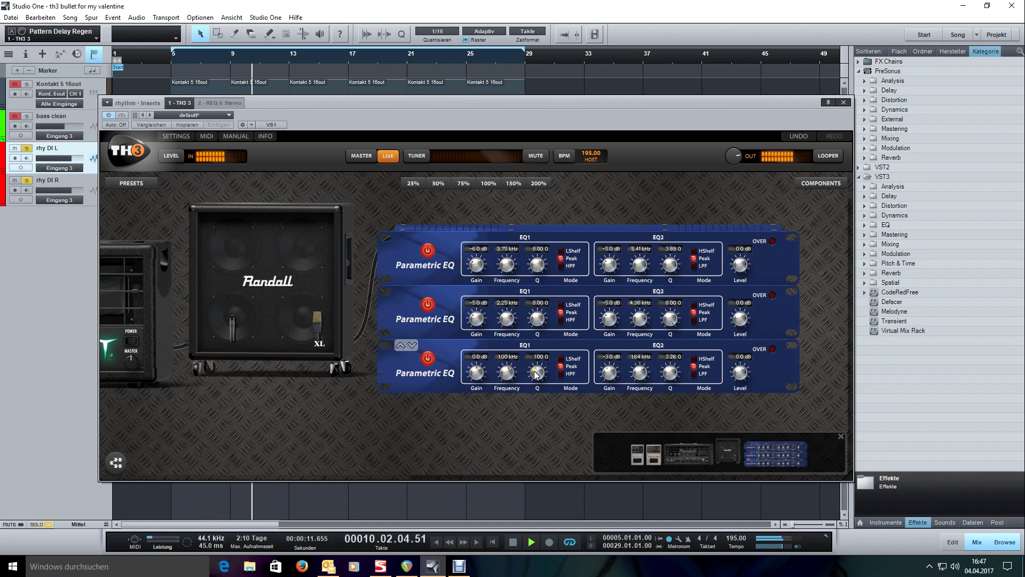
{"action": "key", "text": "space"}
- Boost EQ1 of the third Parametric EQ to 15 dB with a Q of 8.00 and sweep its frequency to 549 Hz during playback
{"action": "left_click_drag", "start_coordinate": [509, 372], "coordinate": [508, 387]}
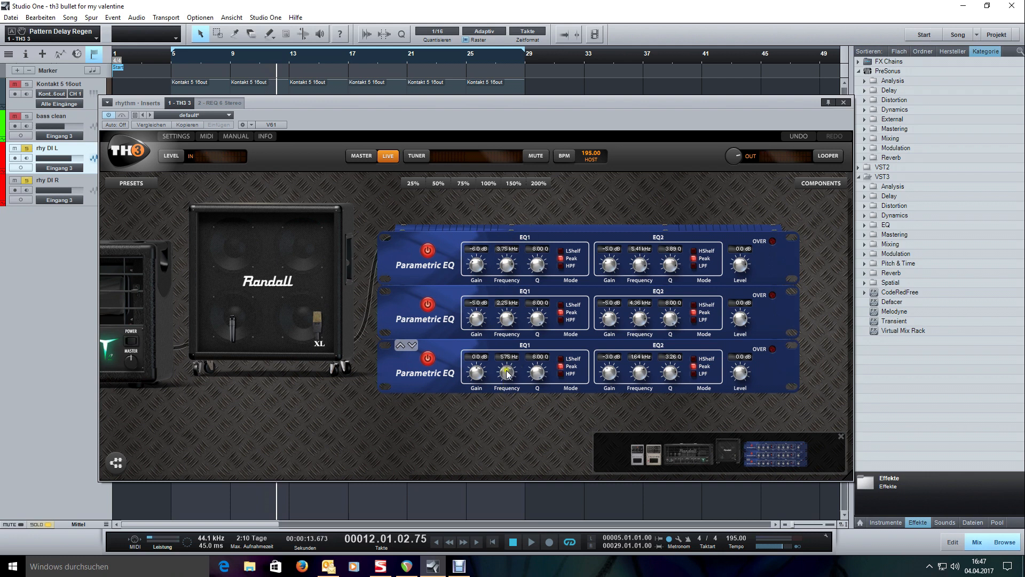
{"action": "left_click_drag", "start_coordinate": [507, 370], "coordinate": [476, 293]}
{"action": "key", "text": "space"}
{"action": "scroll", "coordinate": [478, 372], "scroll_direction": "down", "scroll_amount": 3}
{"action": "scroll", "coordinate": [507, 371], "scroll_direction": "up", "scroll_amount": 2}
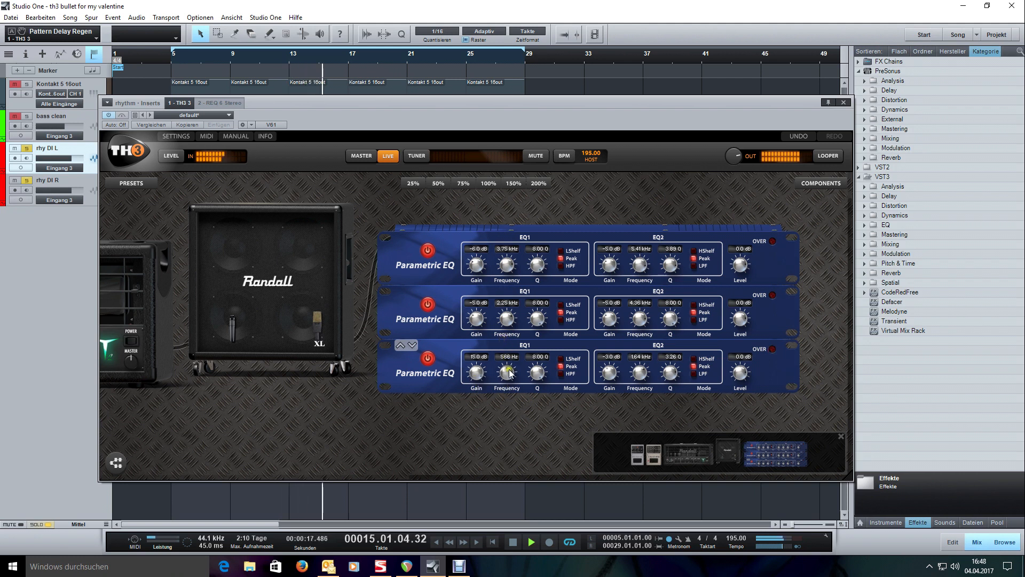
{"action": "scroll", "coordinate": [511, 363], "scroll_direction": "up", "scroll_amount": 1}
{"action": "scroll", "coordinate": [509, 371], "scroll_direction": "down", "scroll_amount": 2}
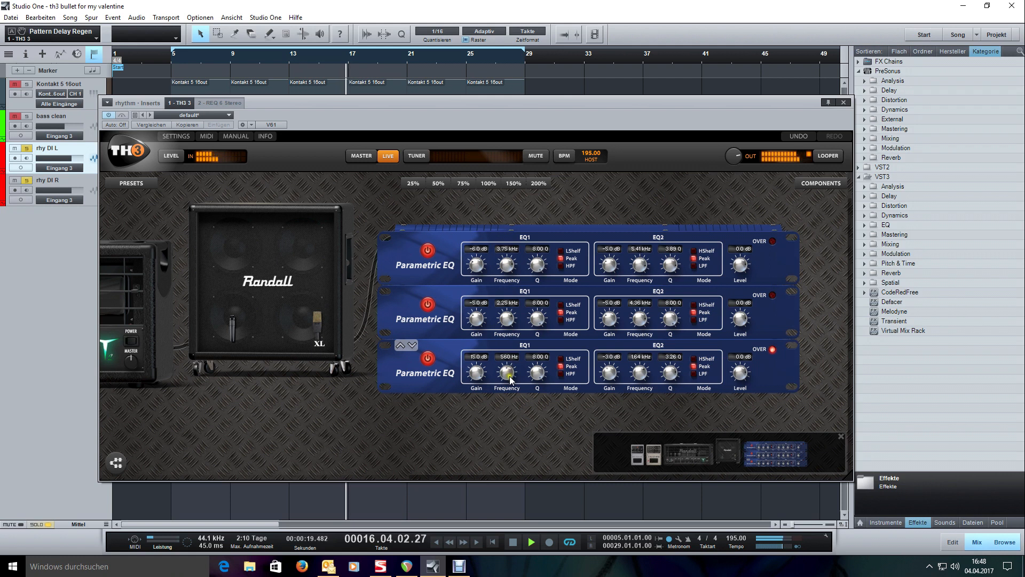
{"action": "left_click_drag", "start_coordinate": [509, 377], "coordinate": [508, 380]}
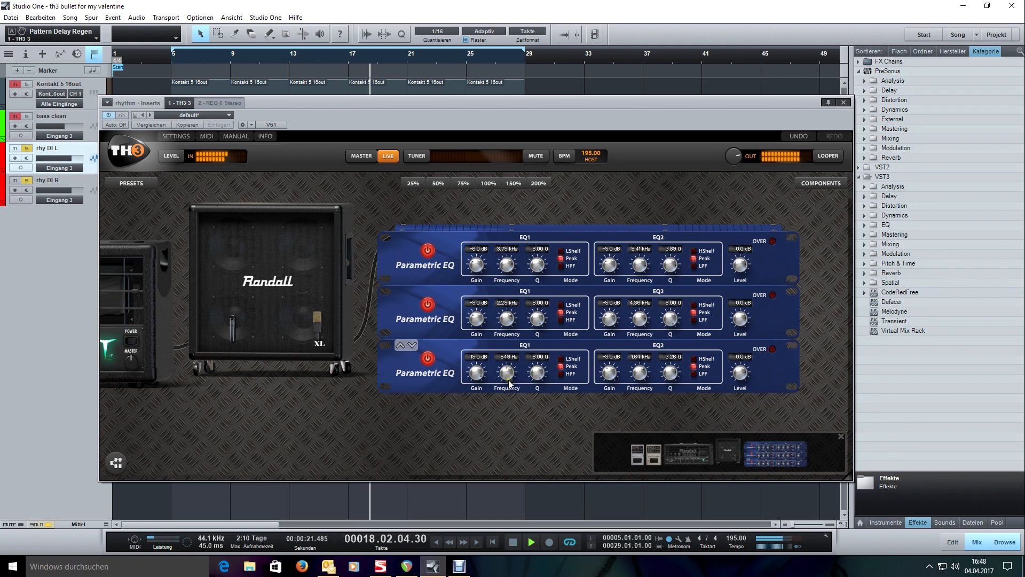
- Set the EQ1 gain of the third Parametric EQ to -5 dB and resume playback
{"action": "key", "text": "space"}
{"action": "left_click_drag", "start_coordinate": [476, 368], "coordinate": [476, 369]}
{"action": "double_click", "coordinate": [477, 372]}
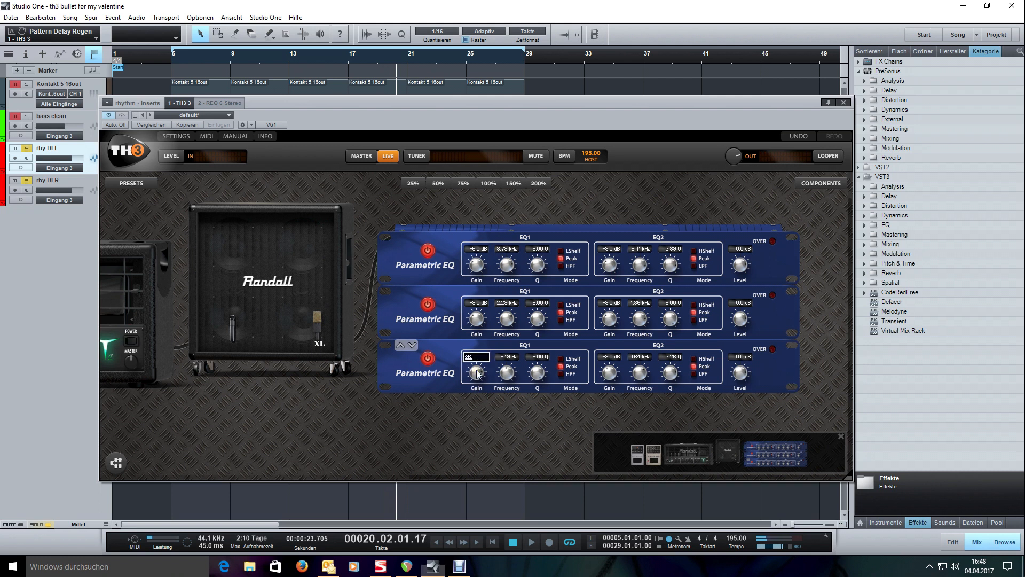
{"action": "type", "text": "-5"}
{"action": "key", "text": "Return"}
{"action": "key", "text": "space"}
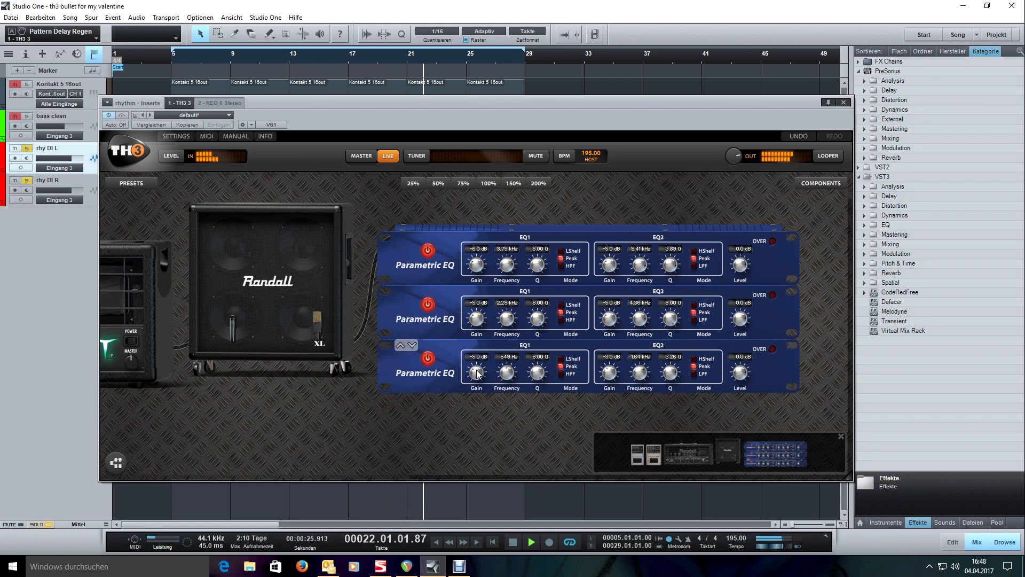
- Audition the third Parametric EQ from bar 5 with its EQ1 gain at 0 dB, and restore the gain to -5 dB
{"action": "key", "text": "KP_1"}
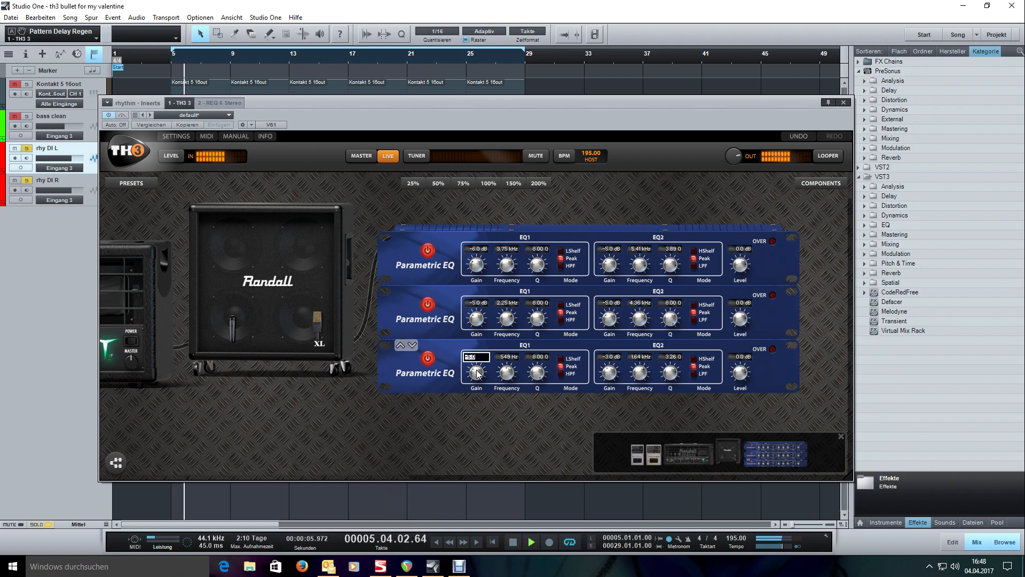
{"action": "double_click", "coordinate": [476, 372]}
{"action": "type", "text": "0.0"}
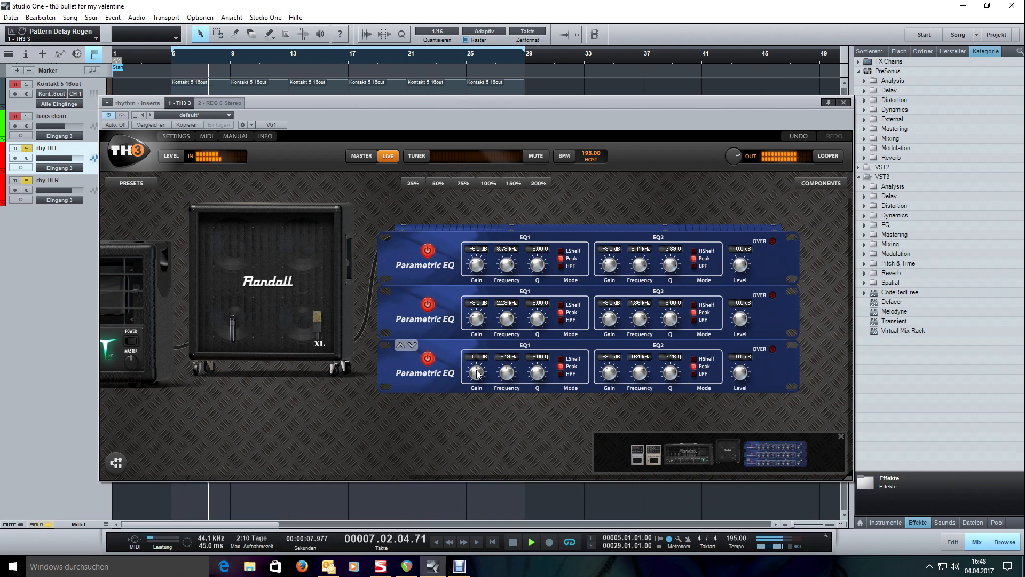
{"action": "key", "text": "Escape"}
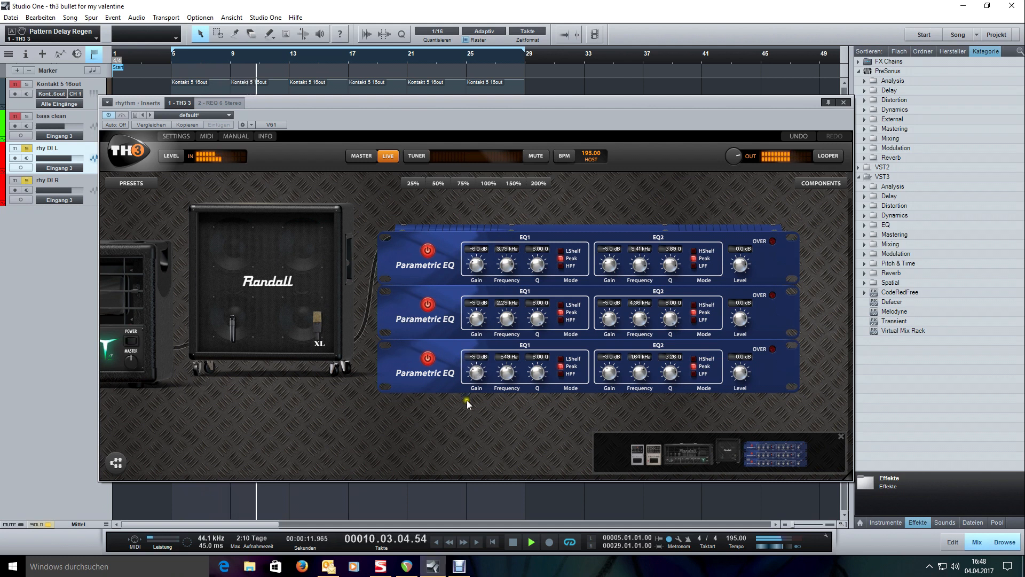
- Stop playback, switch off all track solos, and play the full mix from bar 5
{"action": "key", "text": "space"}
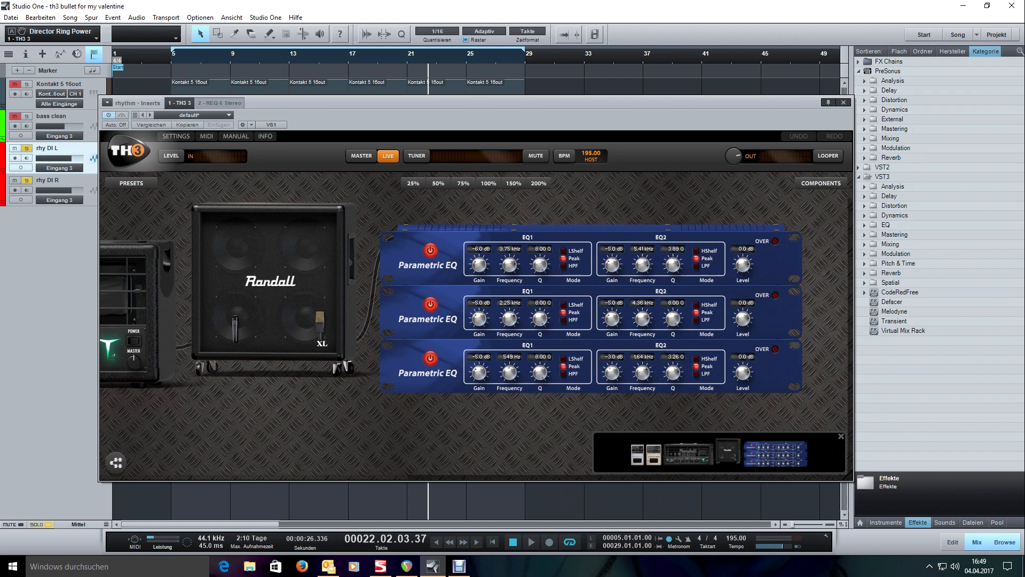
{"action": "left_click", "coordinate": [41, 525]}
{"action": "key", "text": "KP_1"}
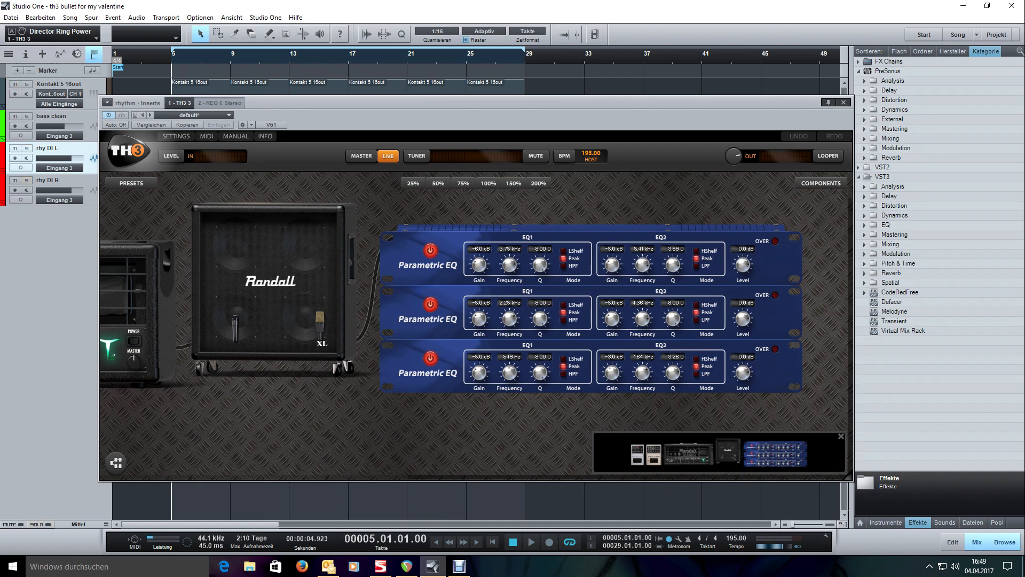
{"action": "key", "text": "space"}
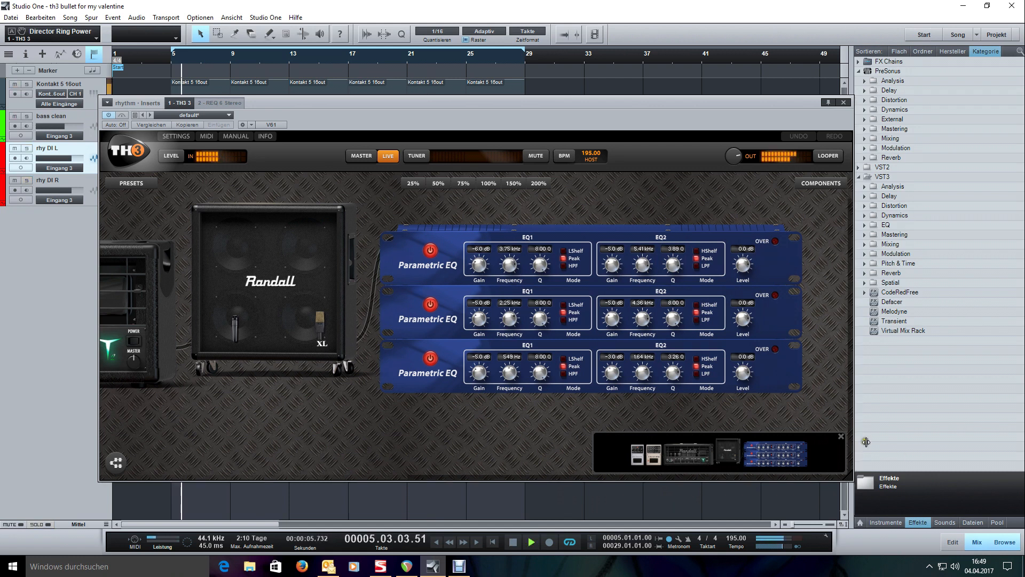
- Audition different EQ2 gain values on the third Parametric EQ during full-mix playback, and restore the gain to -3 dB
{"action": "double_click", "coordinate": [611, 374]}
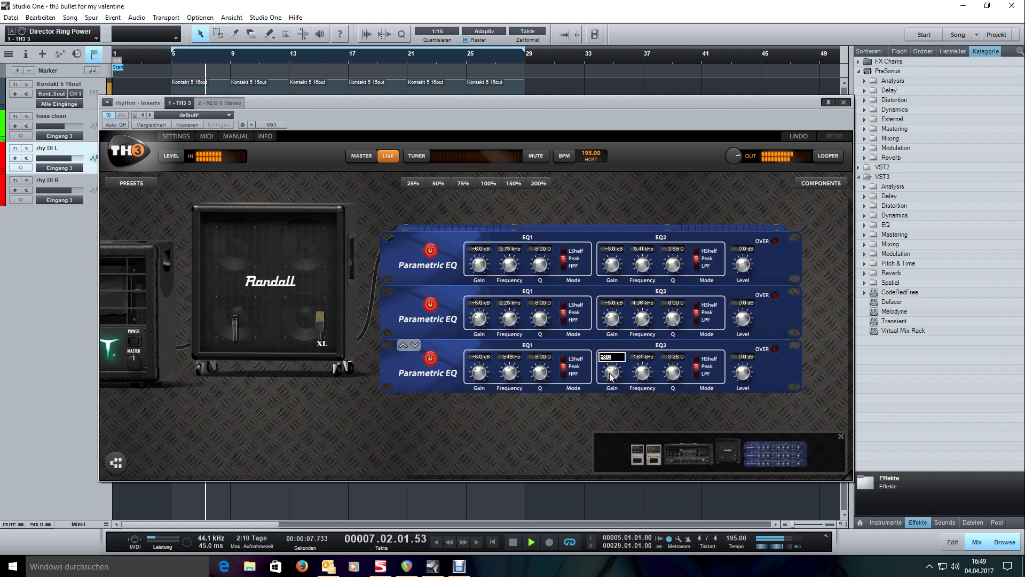
{"action": "scroll", "coordinate": [611, 374], "scroll_direction": "up", "scroll_amount": 10}
{"action": "scroll", "coordinate": [610, 373], "scroll_direction": "down", "scroll_amount": 13}
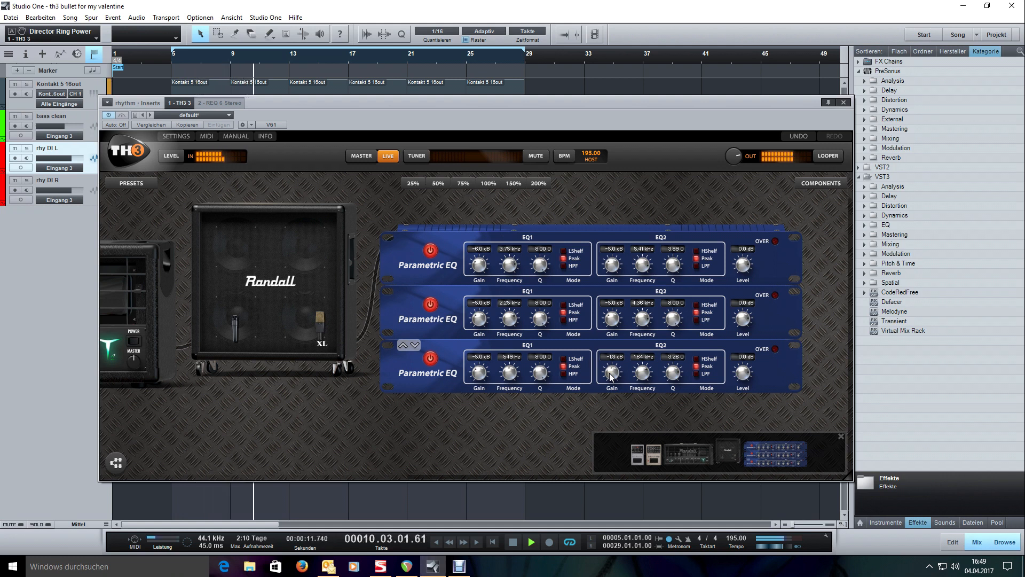
{"action": "scroll", "coordinate": [610, 376], "scroll_direction": "down", "scroll_amount": 1}
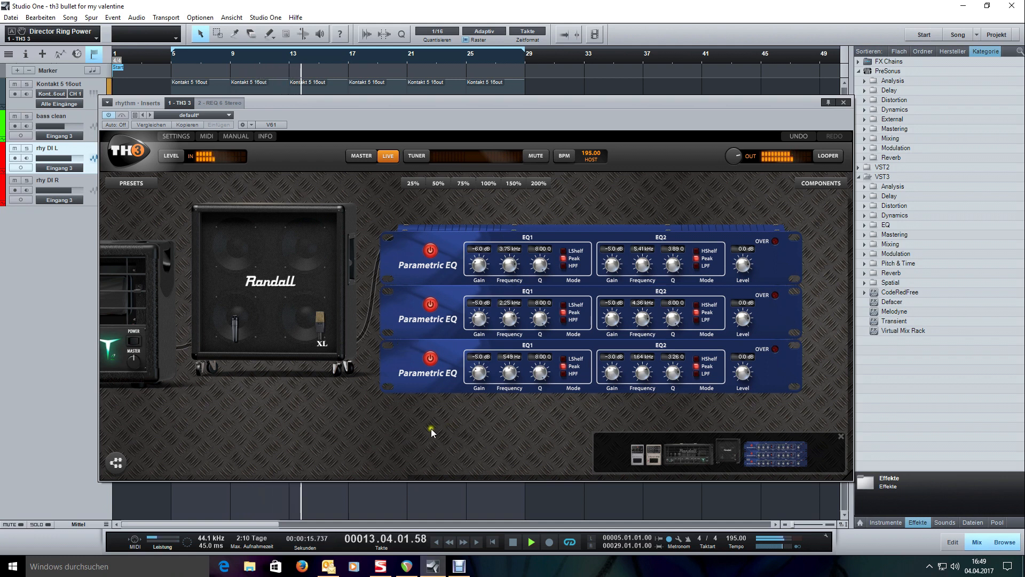
- Listen to the full mix while looking over the chain from the Randall amp to the Parametric EQs, and stop playback
{"action": "left_click_drag", "start_coordinate": [373, 433], "coordinate": [734, 428]}
{"action": "left_click_drag", "start_coordinate": [514, 425], "coordinate": [339, 415]}
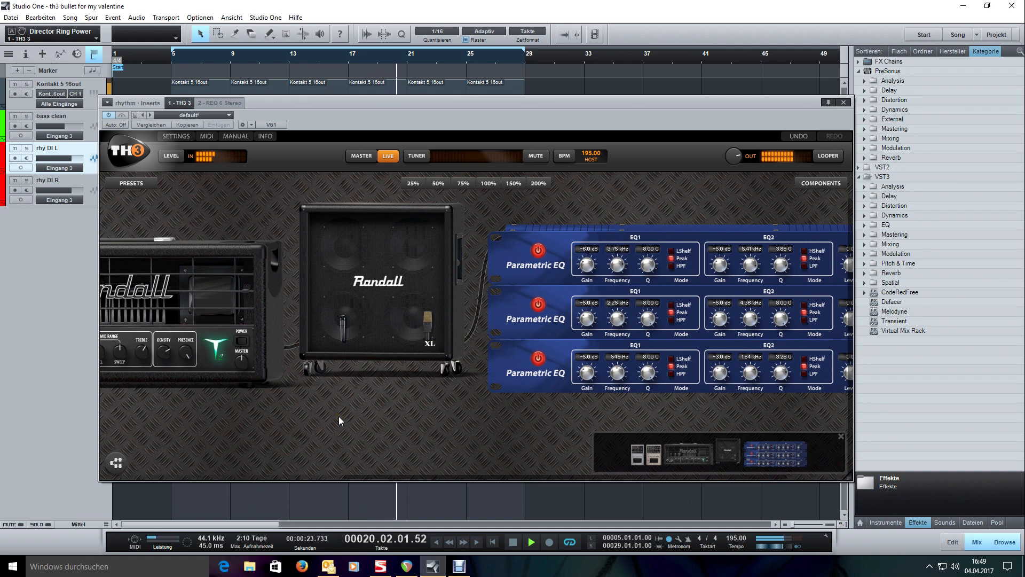
{"action": "left_click", "coordinate": [349, 424]}
{"action": "left_click_drag", "start_coordinate": [504, 438], "coordinate": [385, 431]}
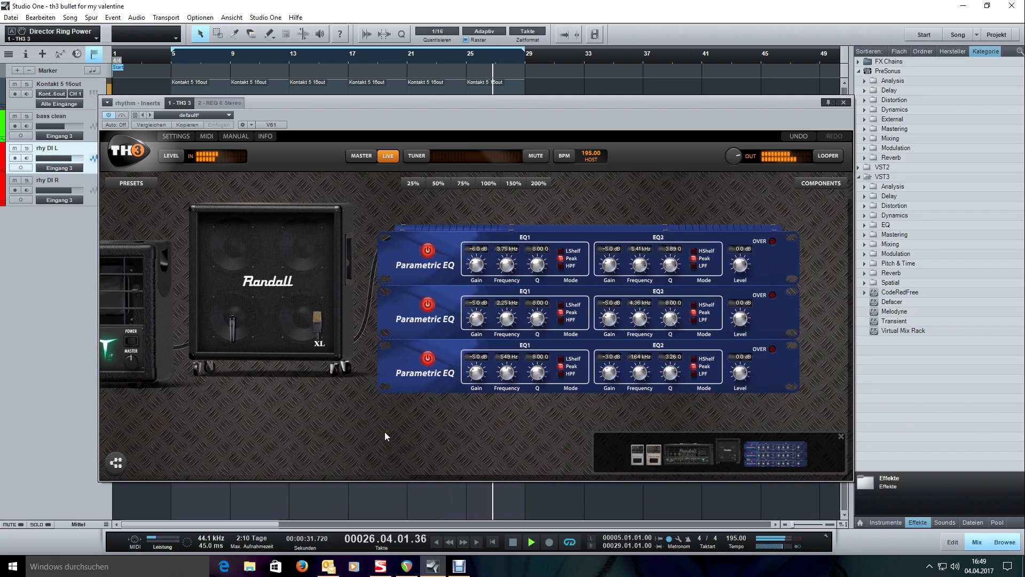
{"action": "left_click_drag", "start_coordinate": [354, 430], "coordinate": [726, 424]}
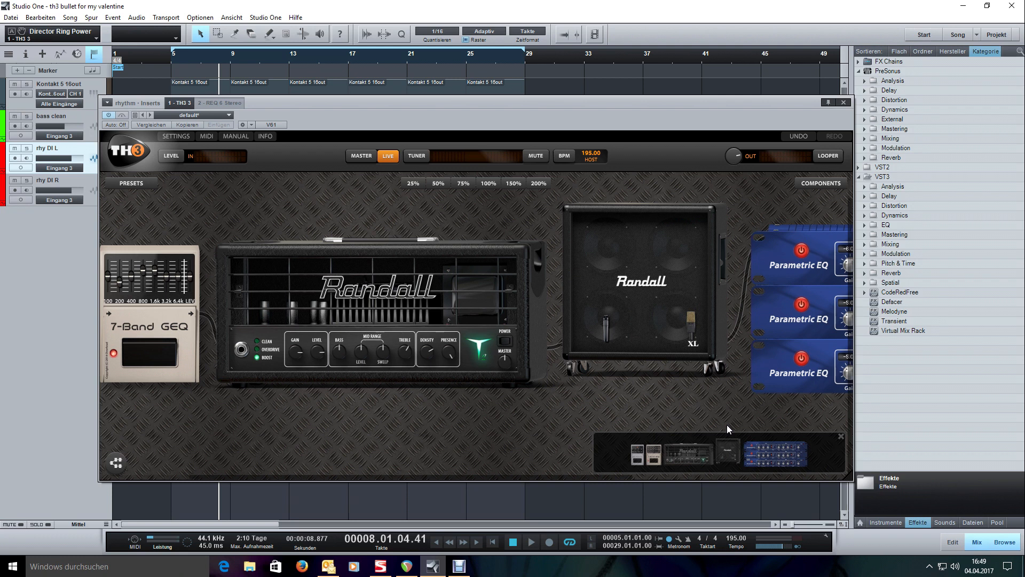
- Review the settings along the chain: Gate Expander, 7-Band GEQ, Randall amp knobs, cabinet microphones and the three Parametric EQs
{"action": "left_click_drag", "start_coordinate": [482, 419], "coordinate": [693, 410]}
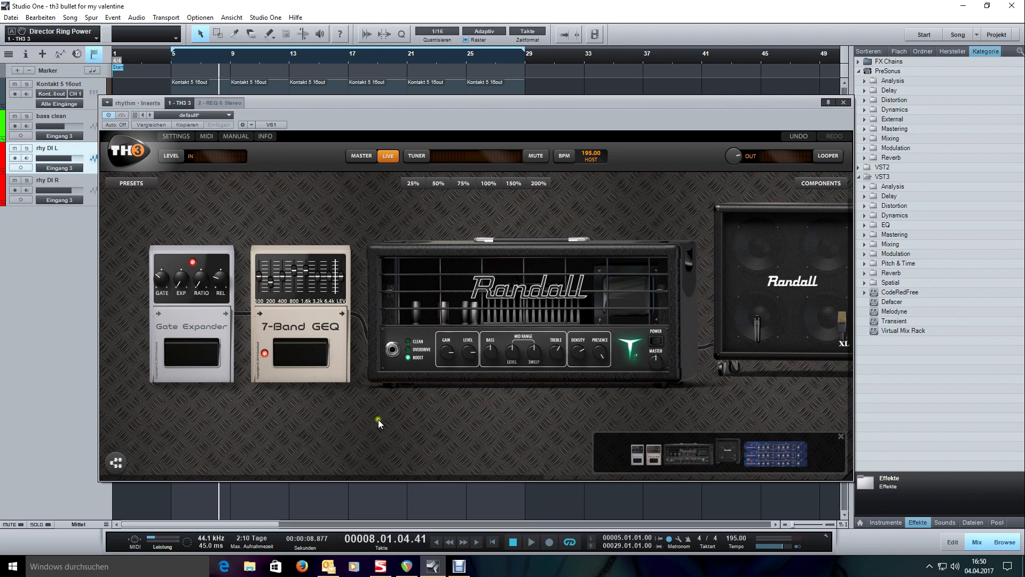
{"action": "left_click_drag", "start_coordinate": [378, 418], "coordinate": [359, 415]}
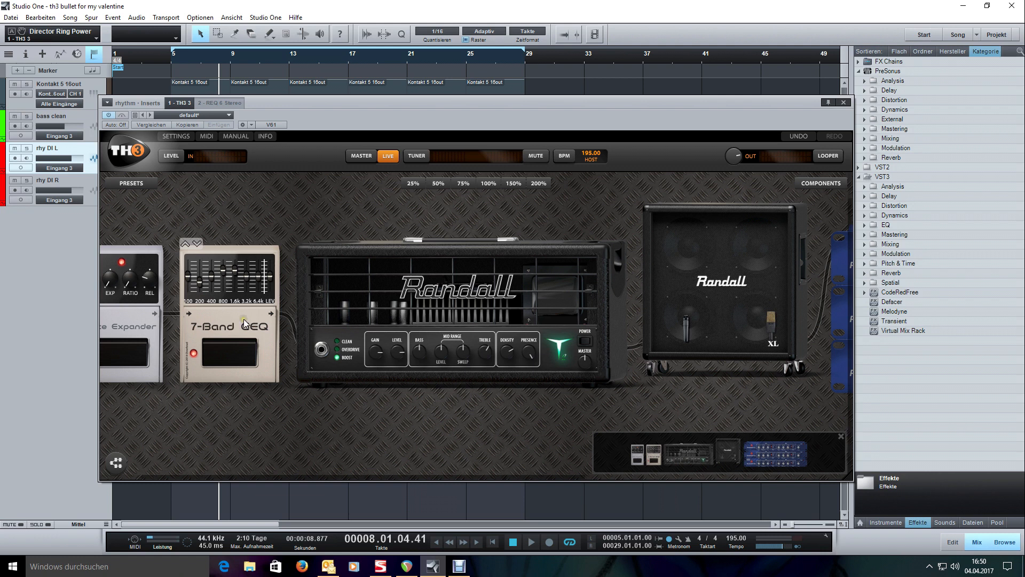
{"action": "left_click", "coordinate": [199, 286]}
{"action": "left_click_drag", "start_coordinate": [526, 435], "coordinate": [409, 429]}
{"action": "mouse_move", "coordinate": [395, 299]}
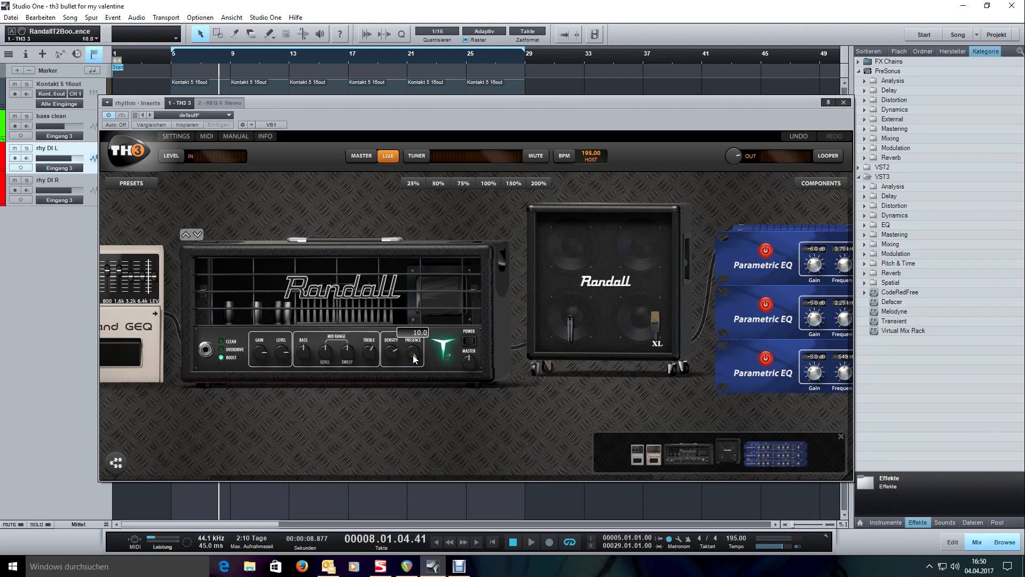
{"action": "mouse_move", "coordinate": [392, 354]}
{"action": "scroll", "coordinate": [372, 353], "scroll_direction": "down", "scroll_amount": 2}
{"action": "left_click_drag", "start_coordinate": [480, 432], "coordinate": [390, 404]}
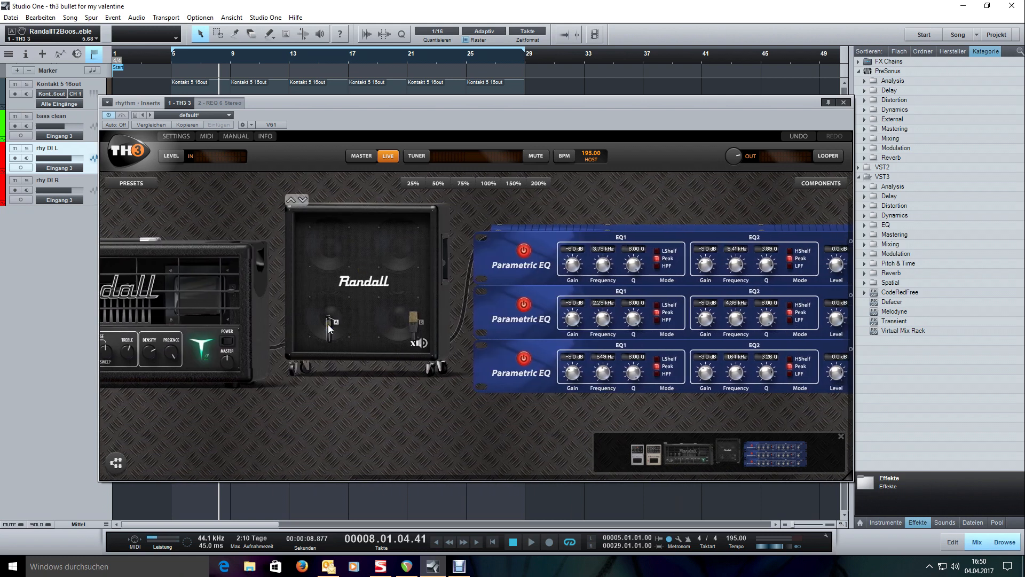
{"action": "left_click_drag", "start_coordinate": [394, 423], "coordinate": [298, 426]}
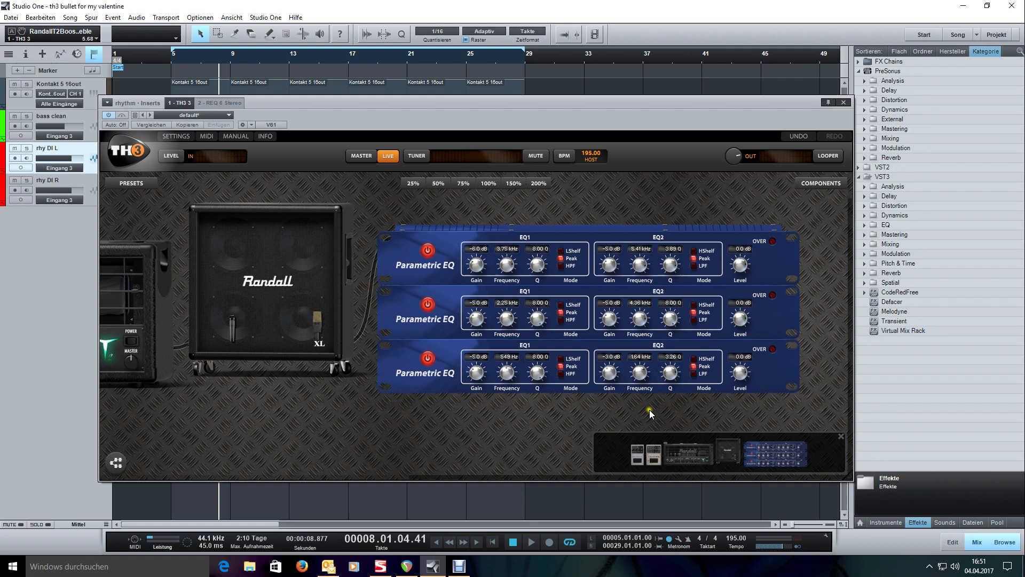
{"action": "left_click", "coordinate": [682, 449]}
{"action": "left_click_drag", "start_coordinate": [526, 436], "coordinate": [374, 405]}
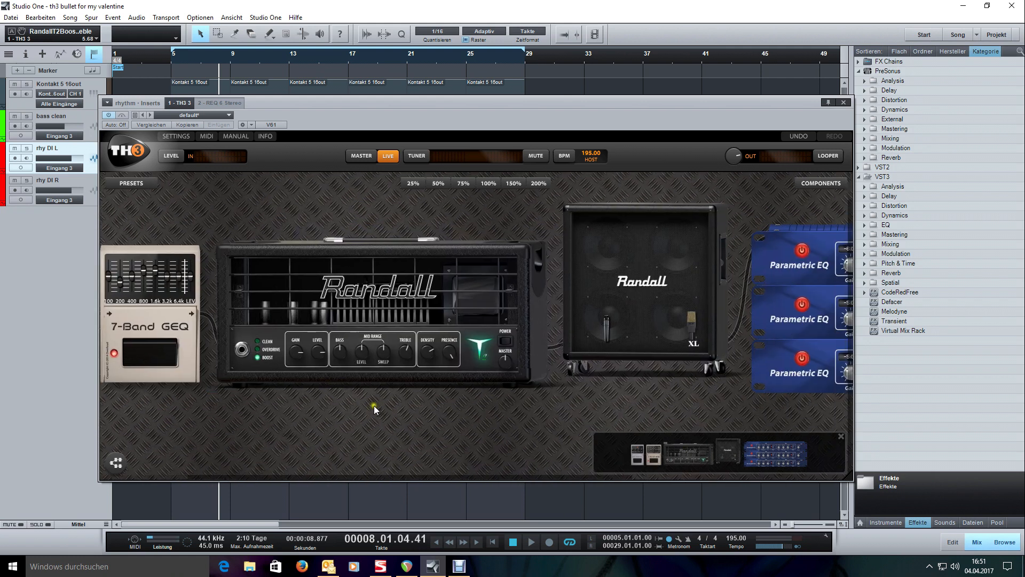
{"action": "left_click_drag", "start_coordinate": [678, 410], "coordinate": [395, 402]}
{"action": "left_click_drag", "start_coordinate": [541, 435], "coordinate": [382, 424]}
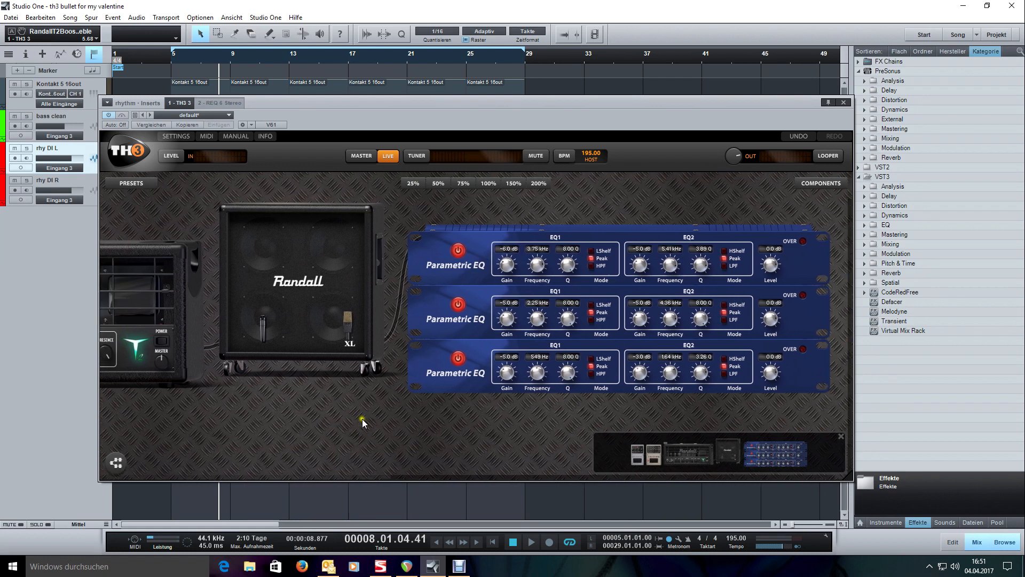
{"action": "left_click_drag", "start_coordinate": [338, 409], "coordinate": [690, 410]}
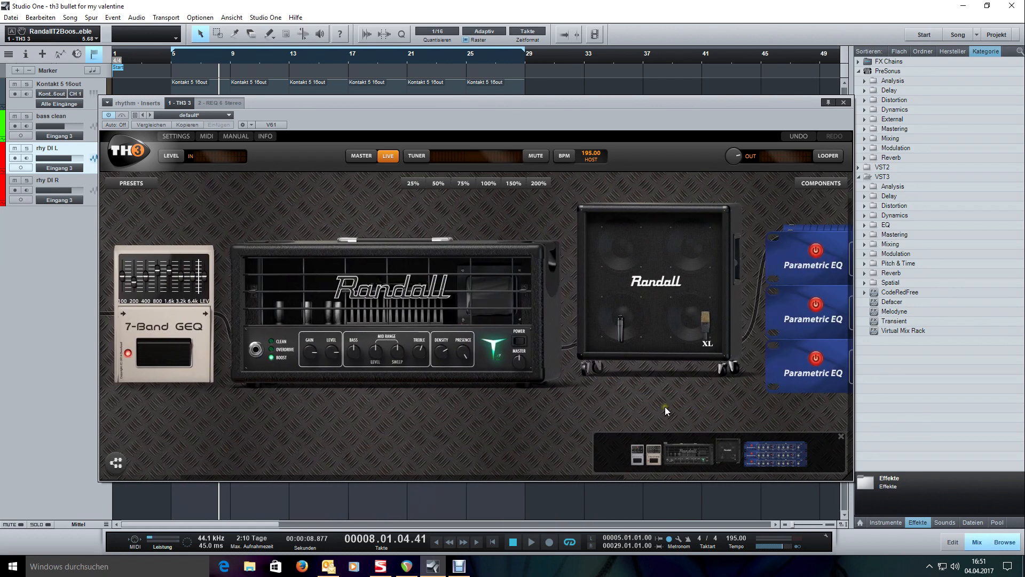
{"action": "left_click", "coordinate": [665, 407]}
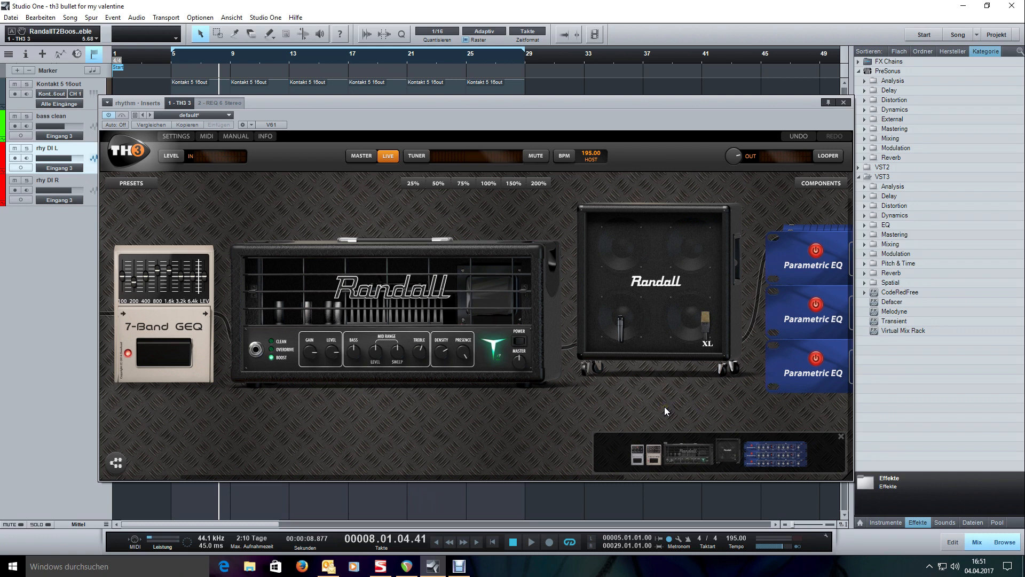